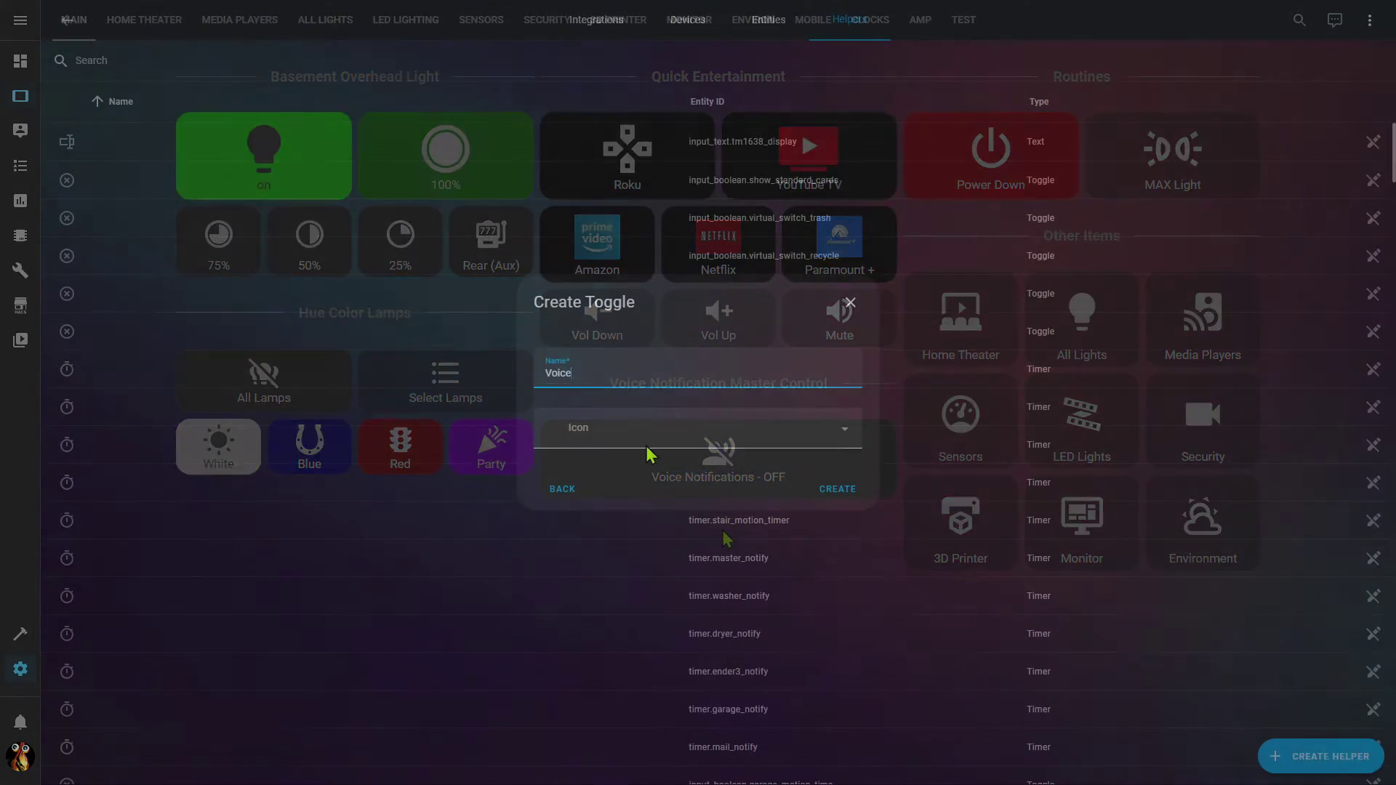
type("No")
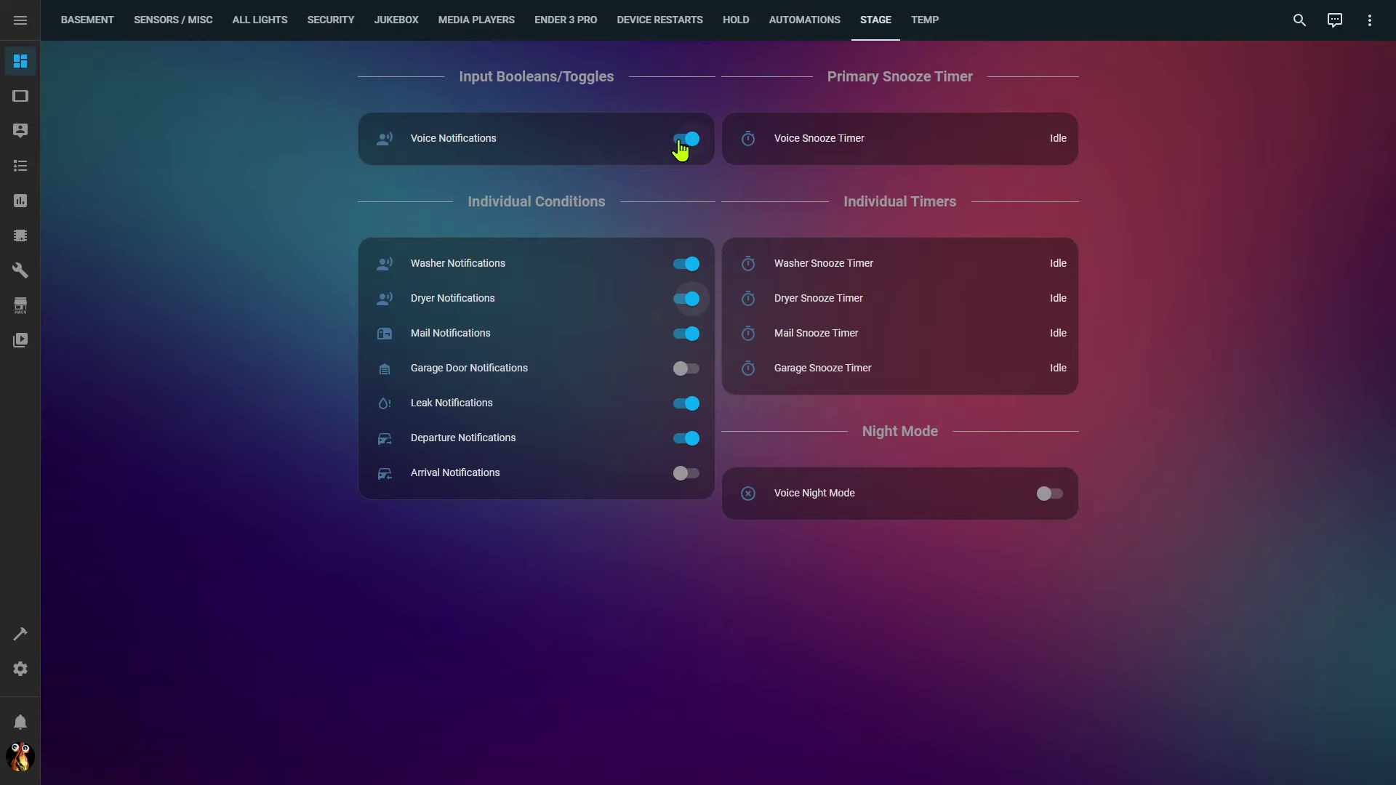
left_click(682, 139)
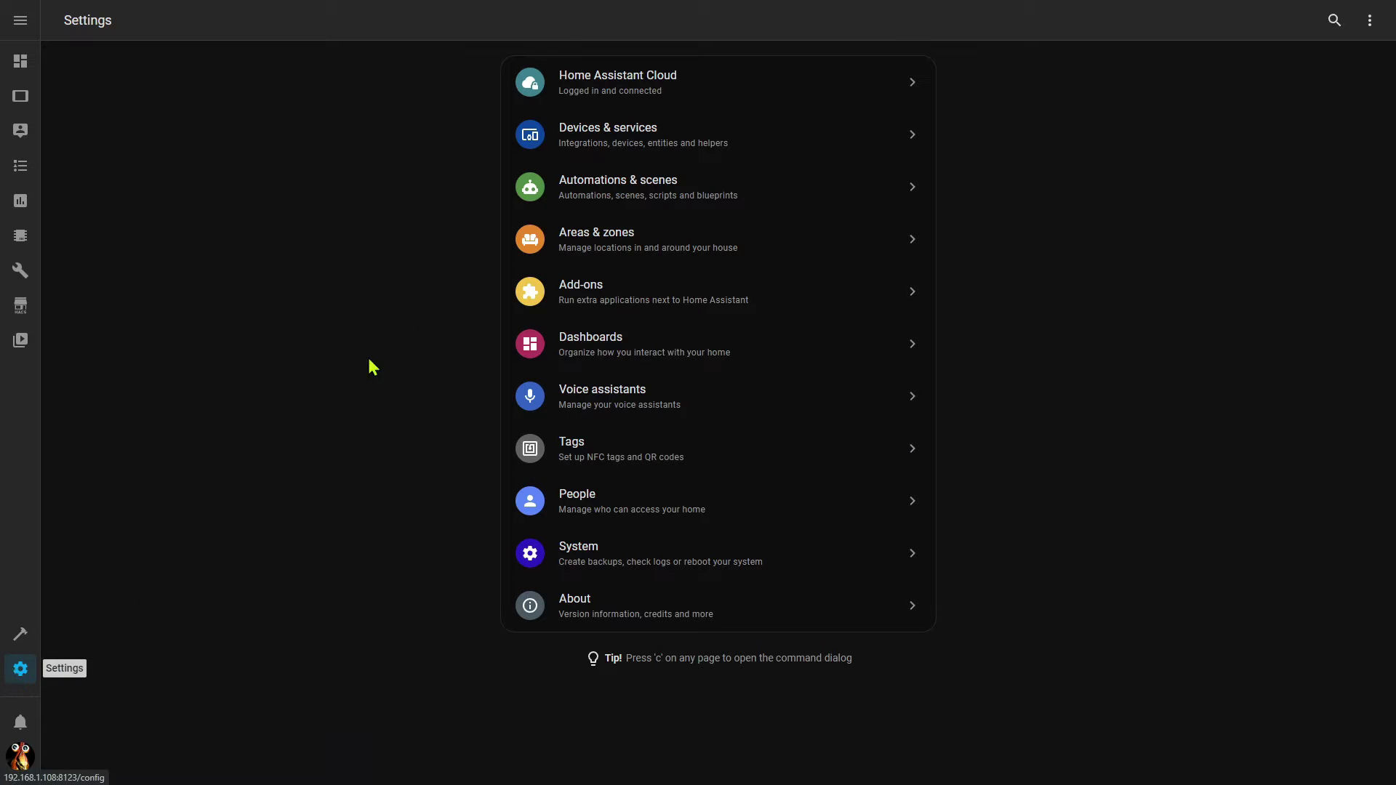
Open the Helpers list under Devices & services and view the available helper types down to Toggle
left_click(683, 147)
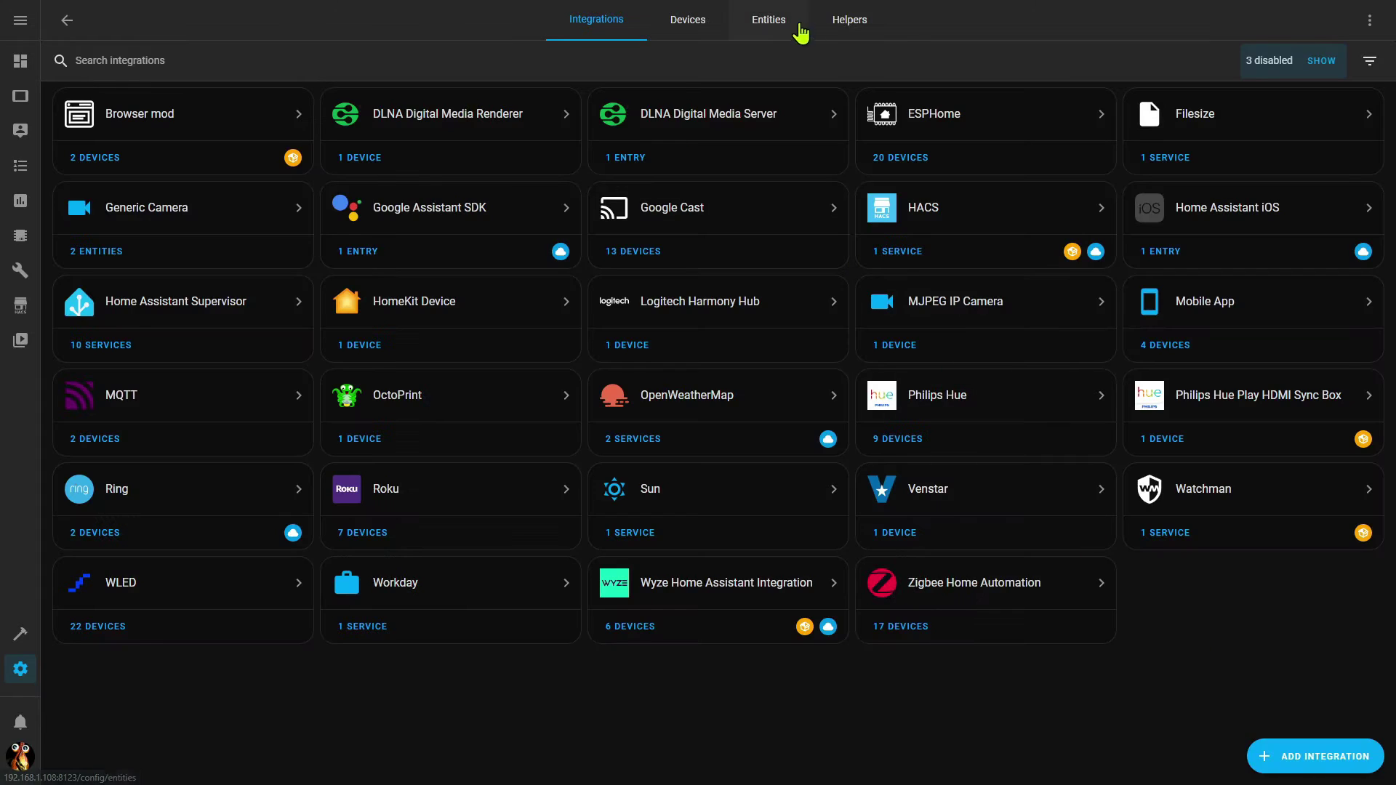
left_click(852, 21)
left_click(1320, 755)
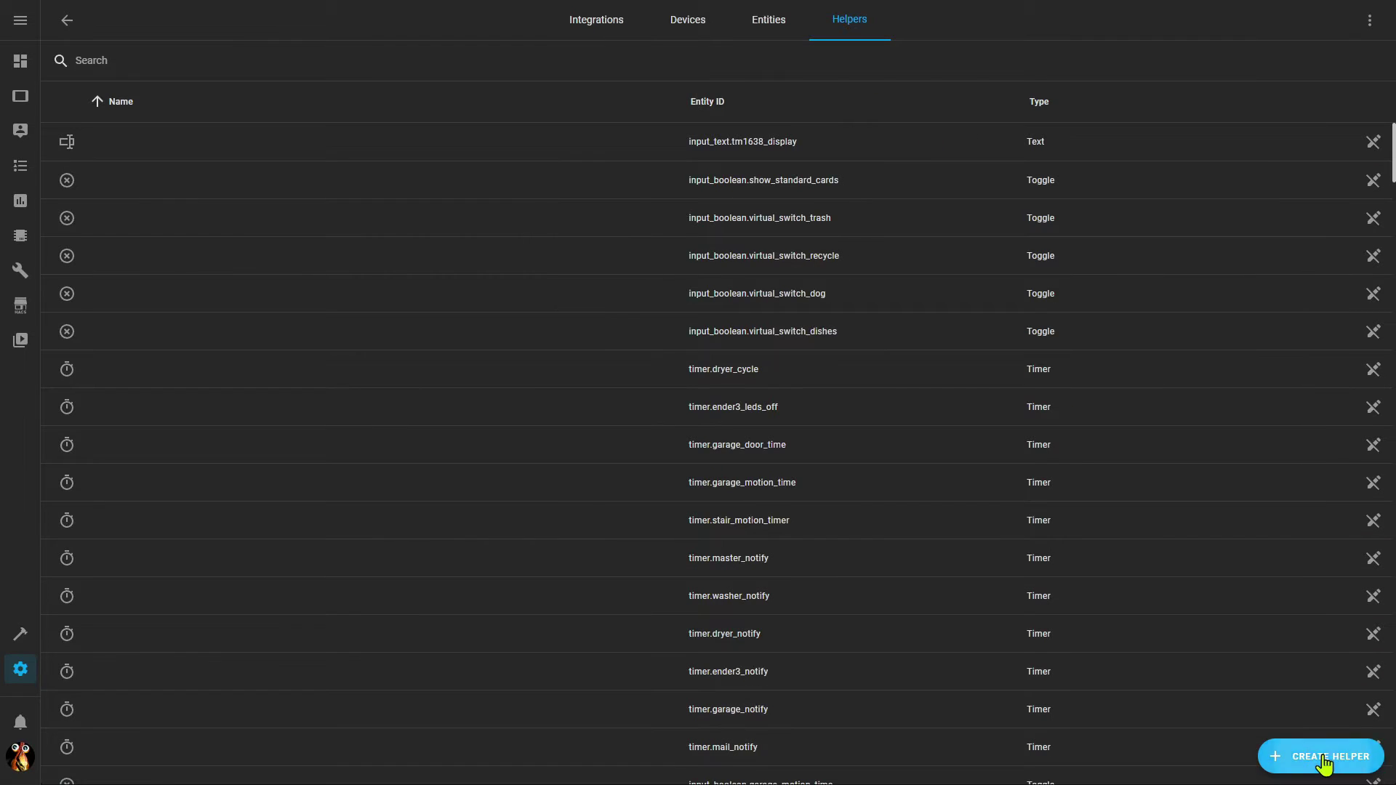
scroll(803, 458, "down", 3)
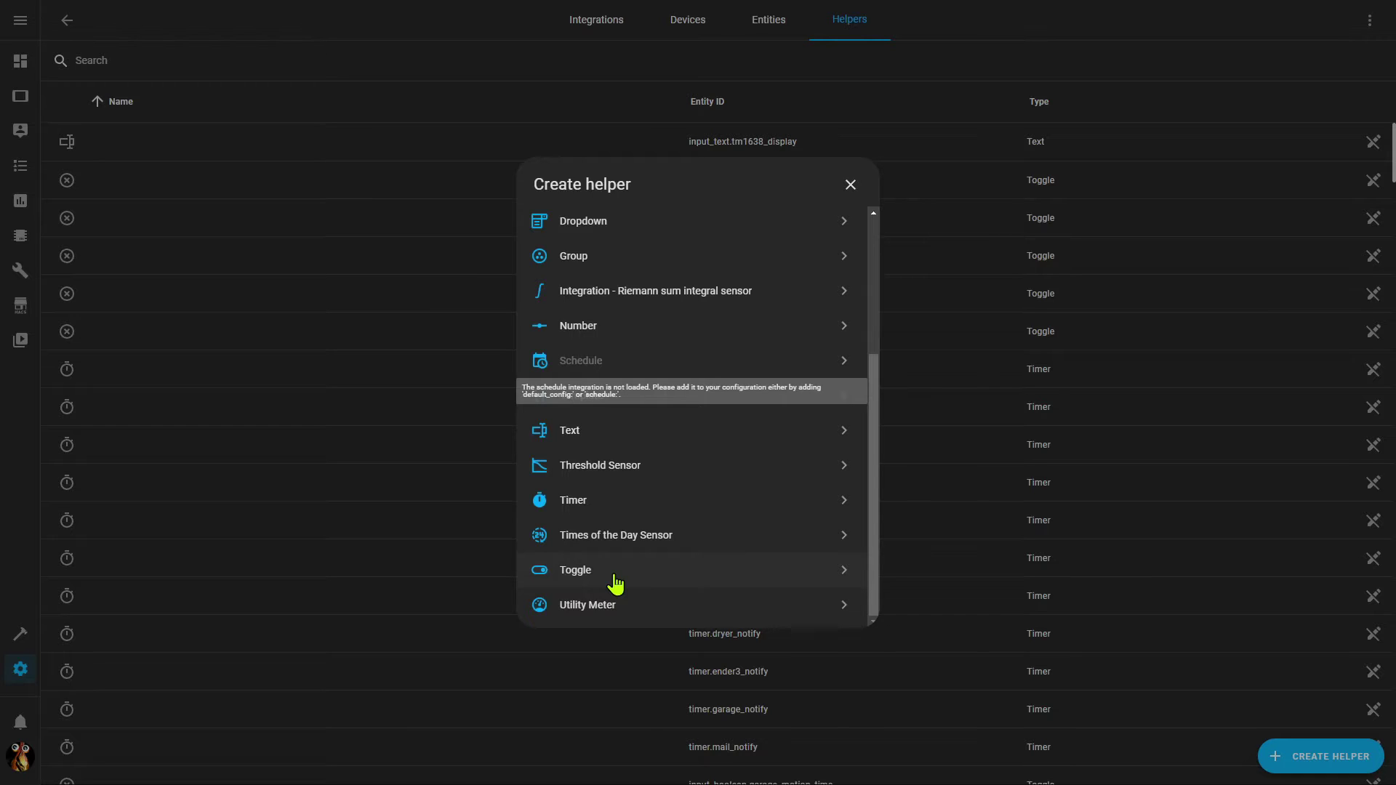
left_click(850, 185)
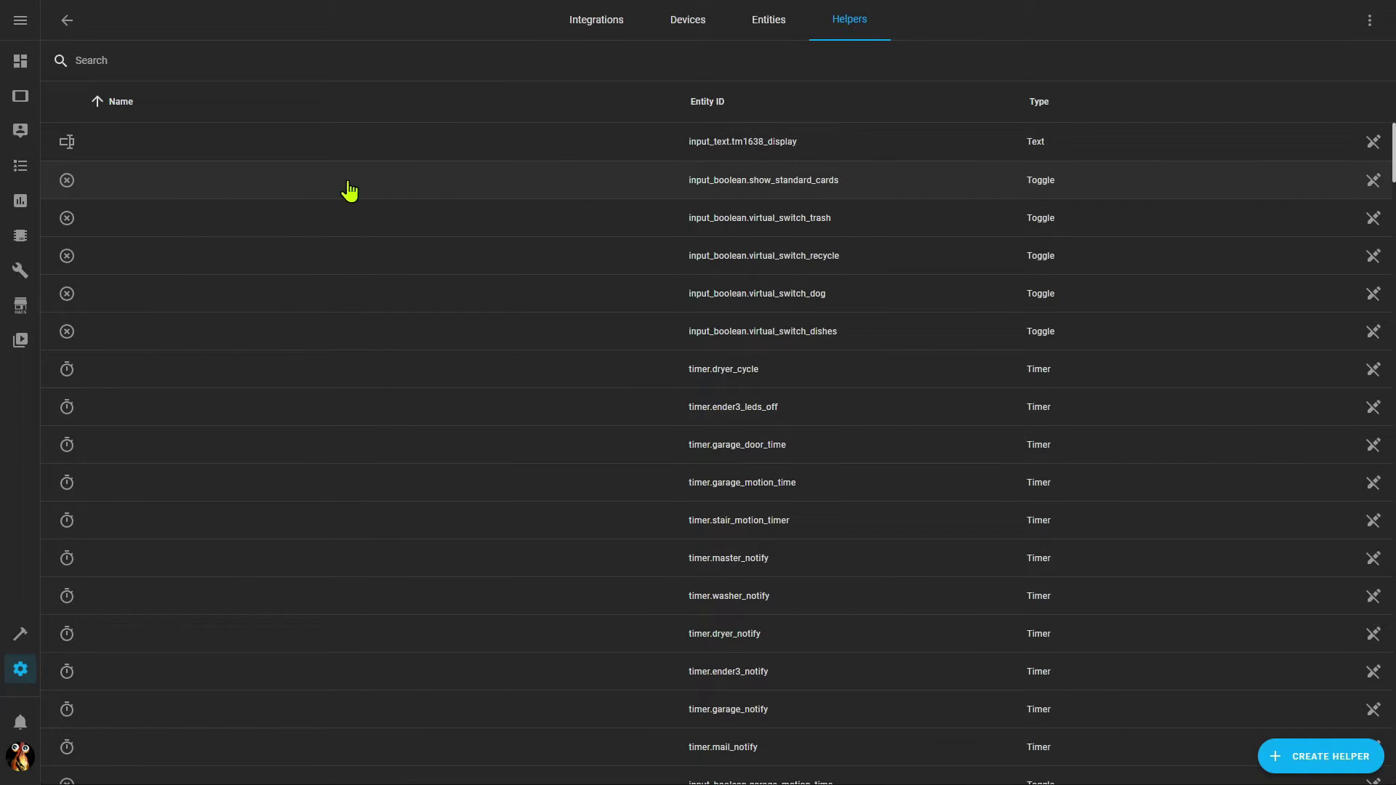
Add an input_boolean: section below the homeassistant block in the configuration YAML
left_click(17, 276)
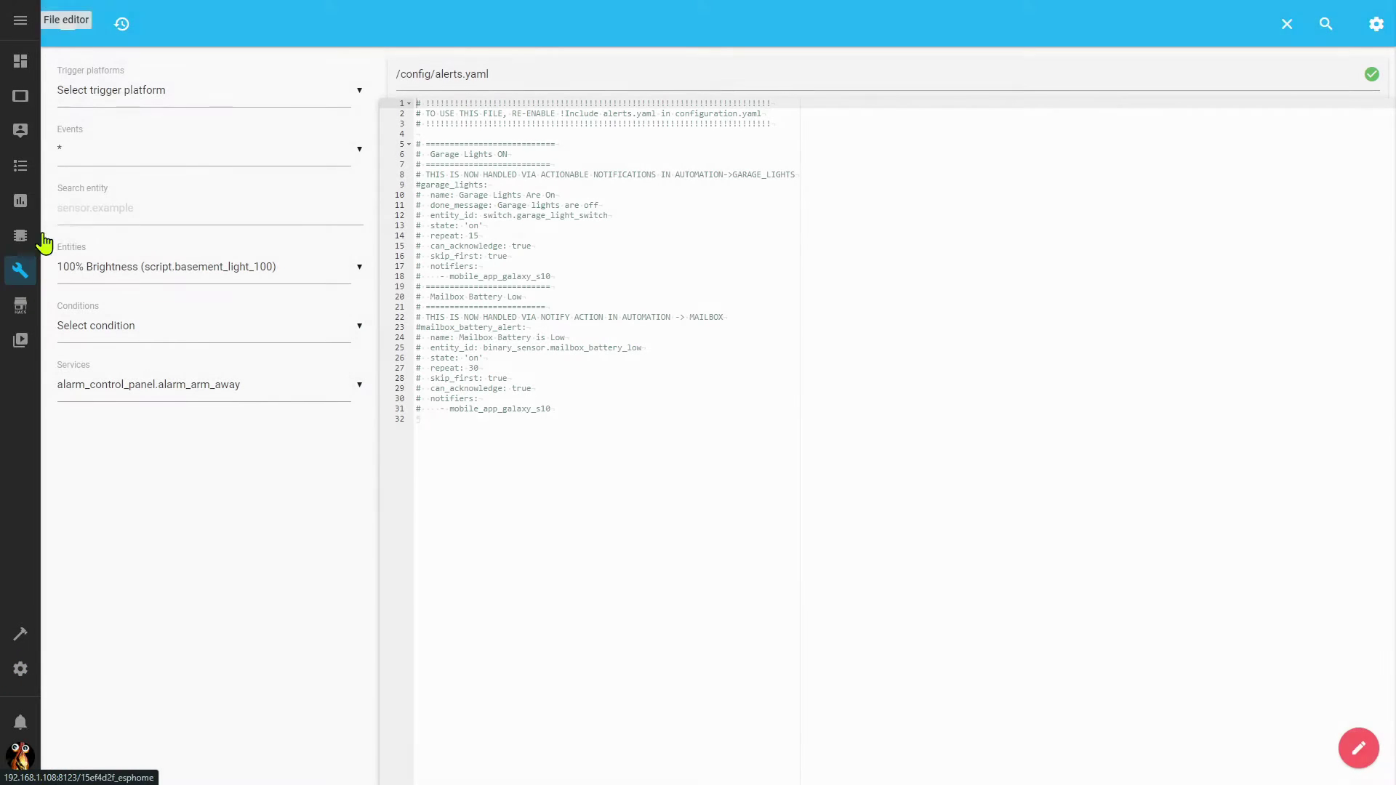
left_click(66, 23)
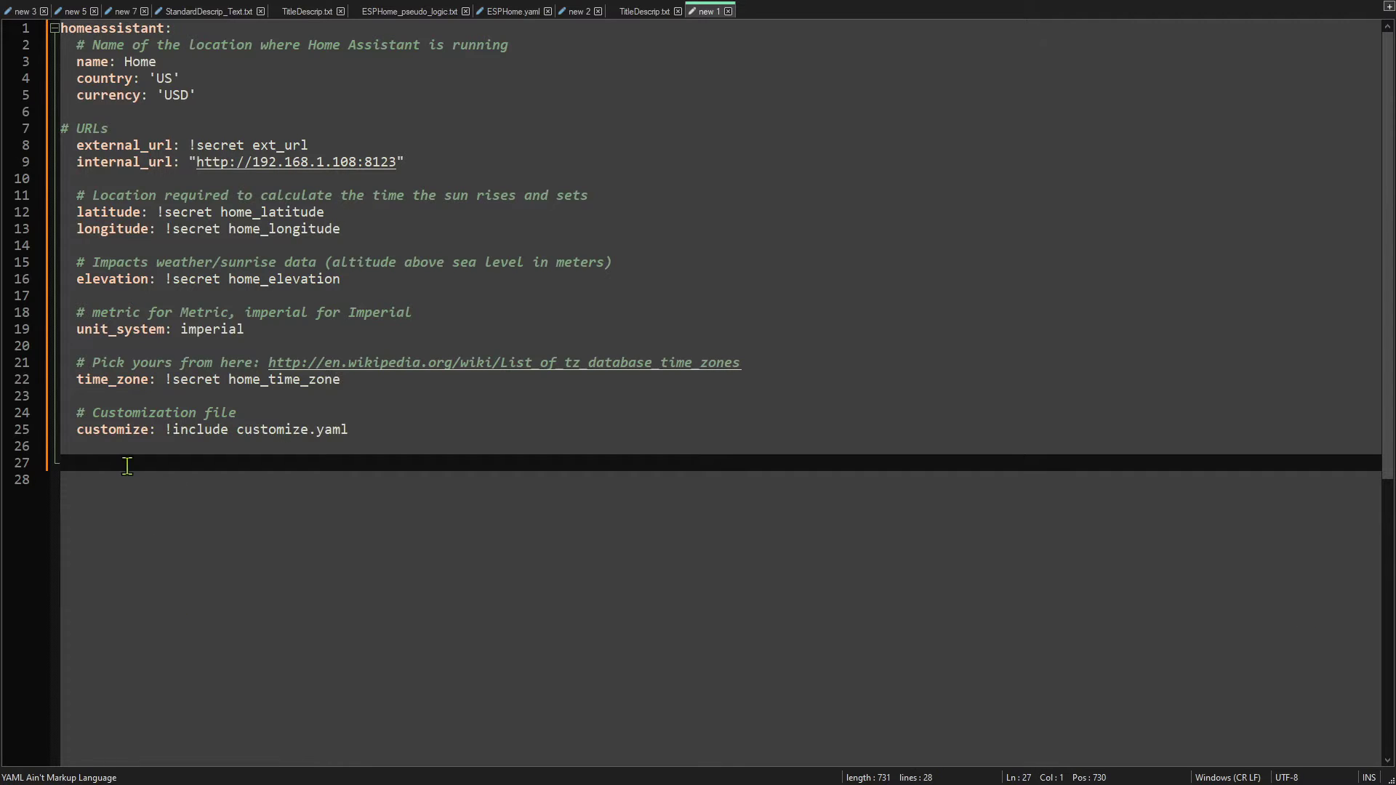
type("input_boolean:")
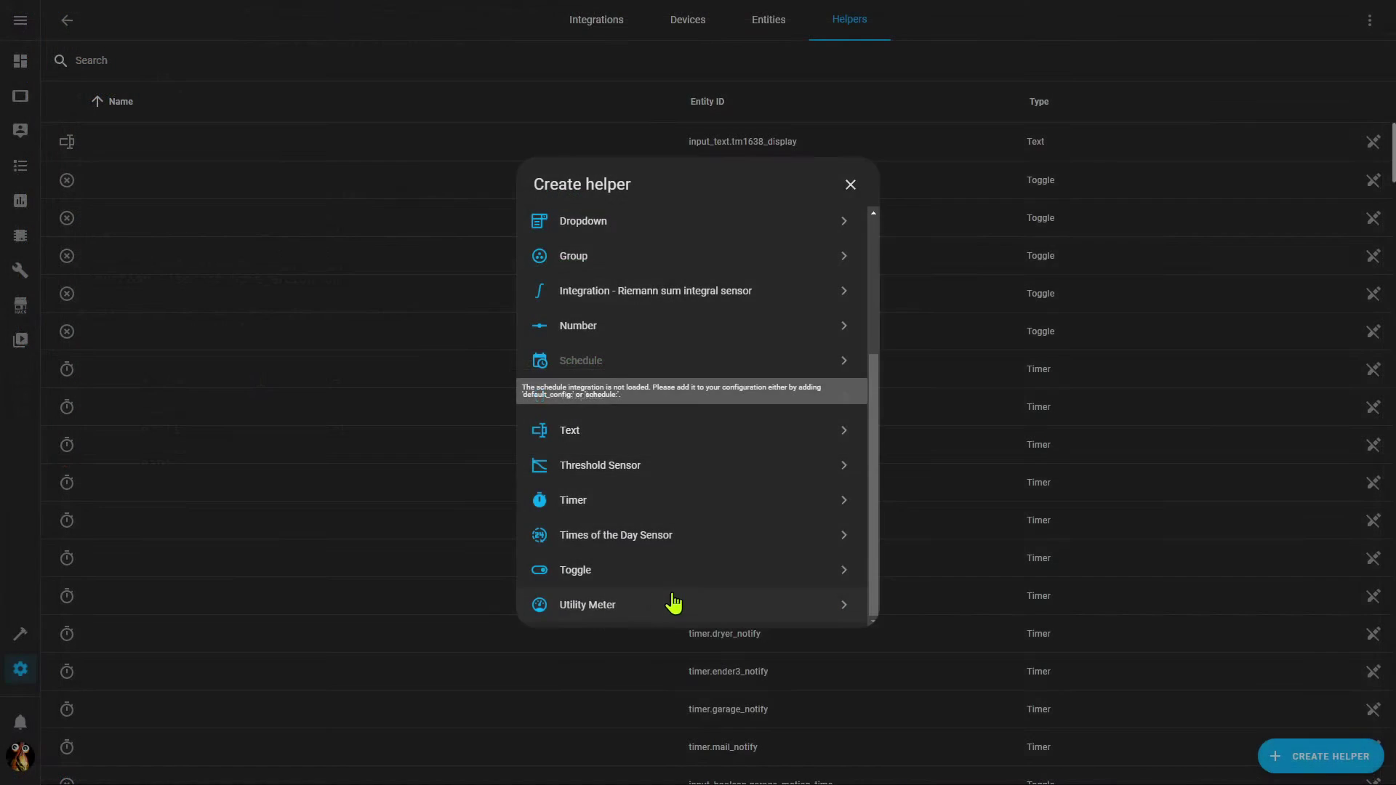
Set up a new toggle helper named Voice Notifications with the icon mdi:account-voice
left_click(595, 573)
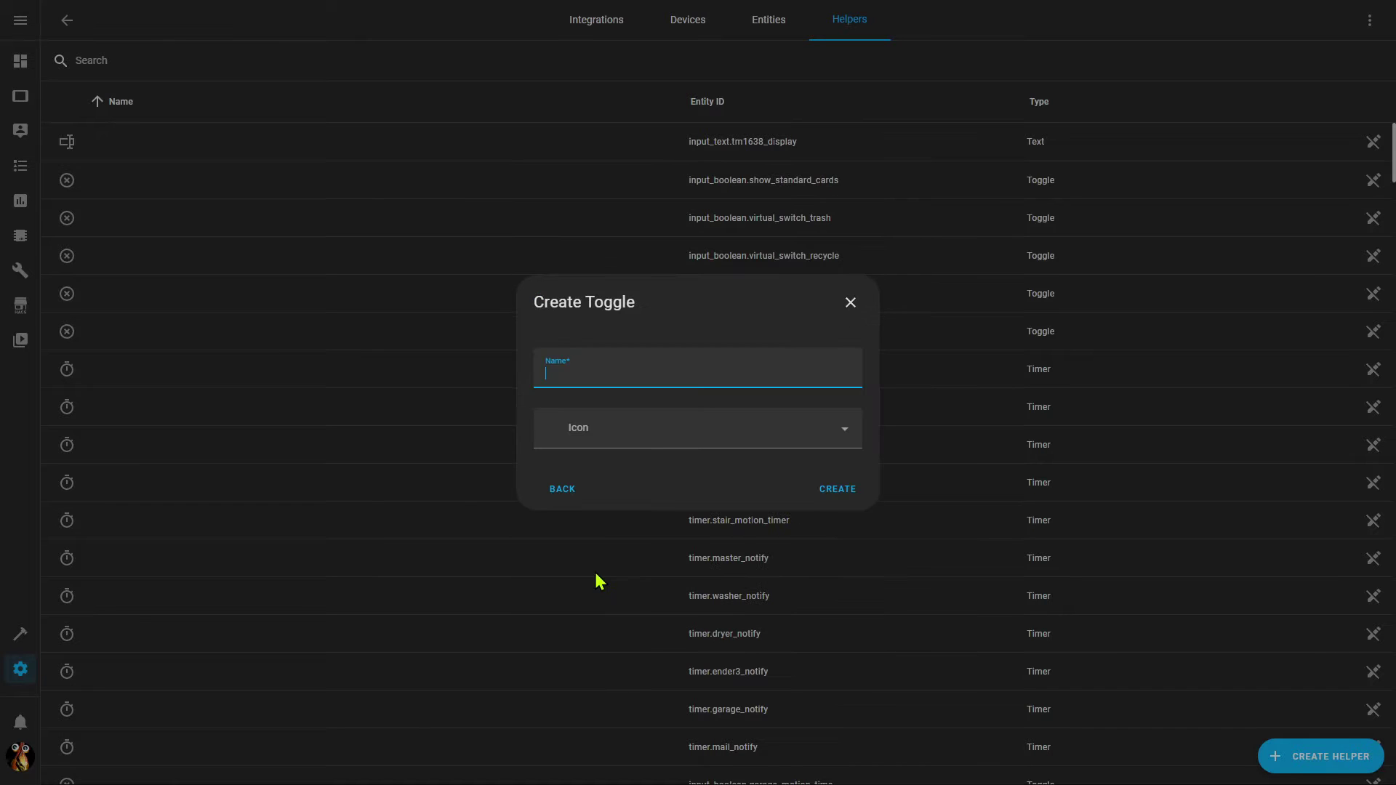
type("Voice Notifications")
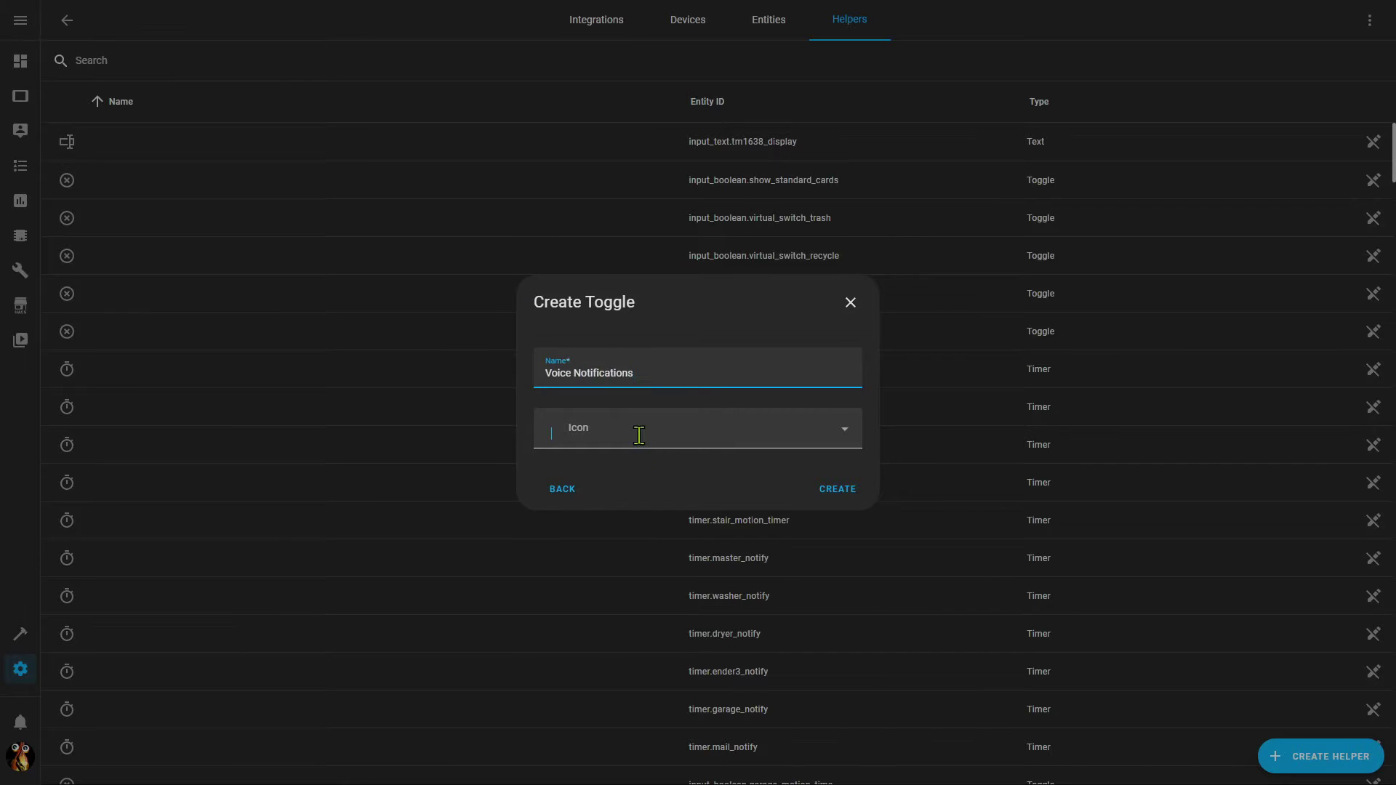
left_click(639, 437)
type("mdi:account-voice")
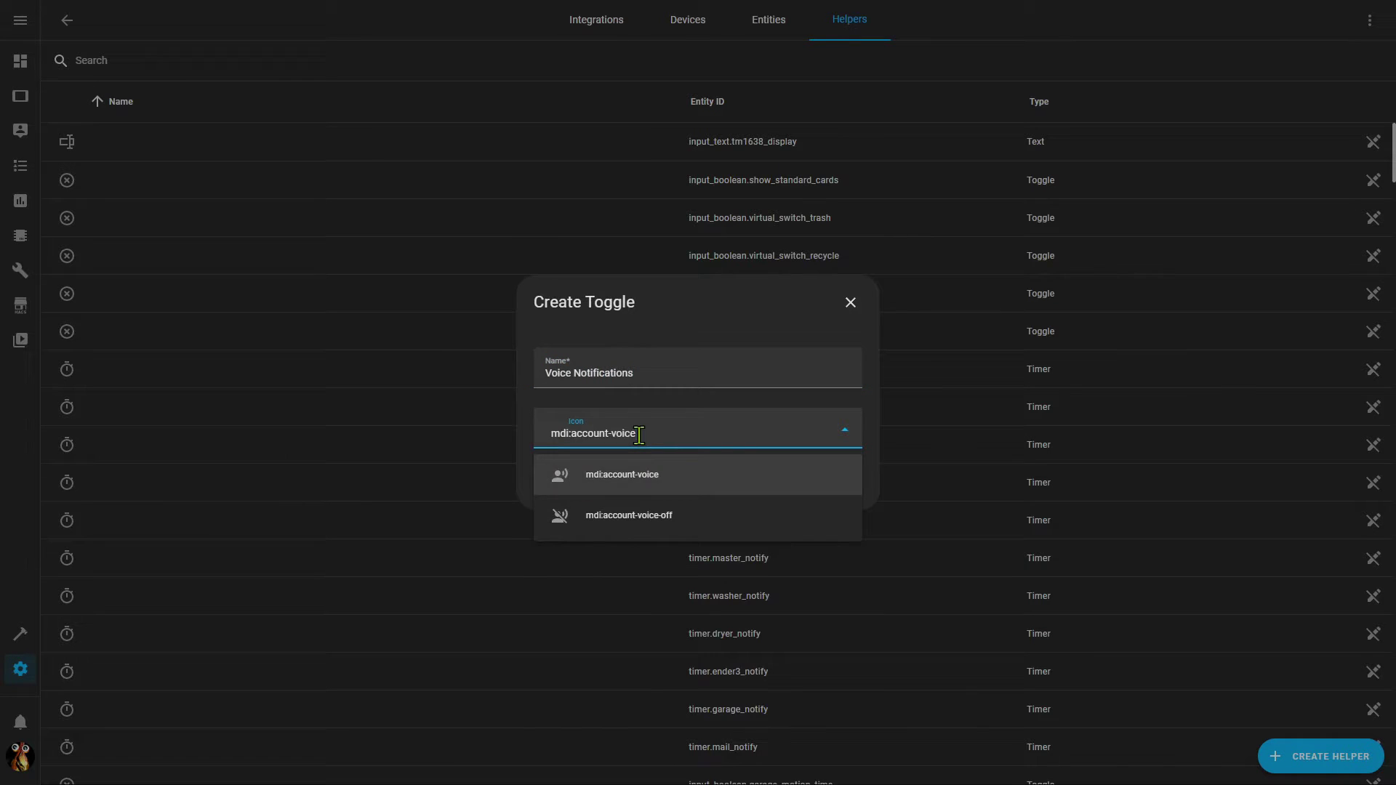
left_click(654, 481)
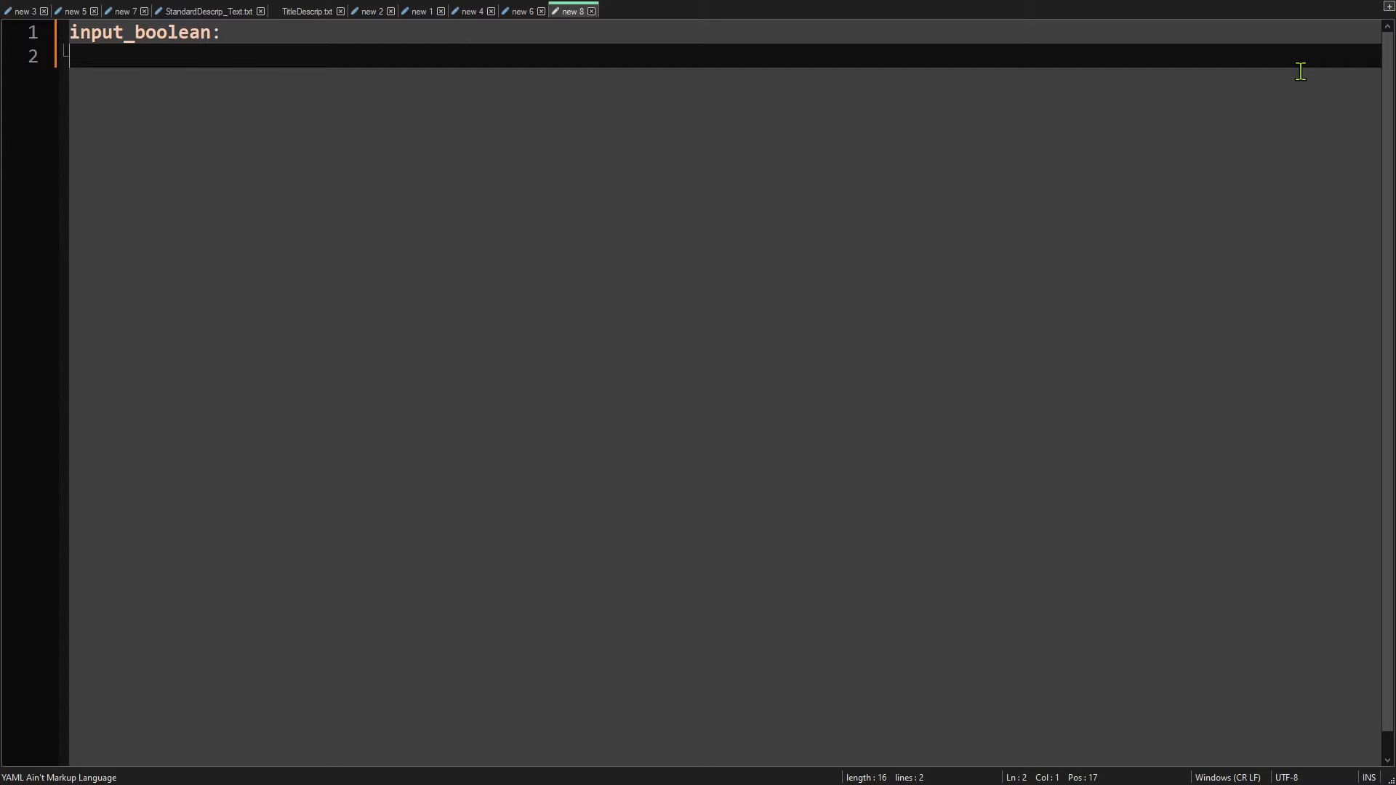
Under input_boolean, define voice_notifications with name Primary Voice Control, icon mdi:account-voice and initial true in the YAML file
type("voice_notifications:     name: Primary Voice Control     icon: mdi:account-voice     initial: true")
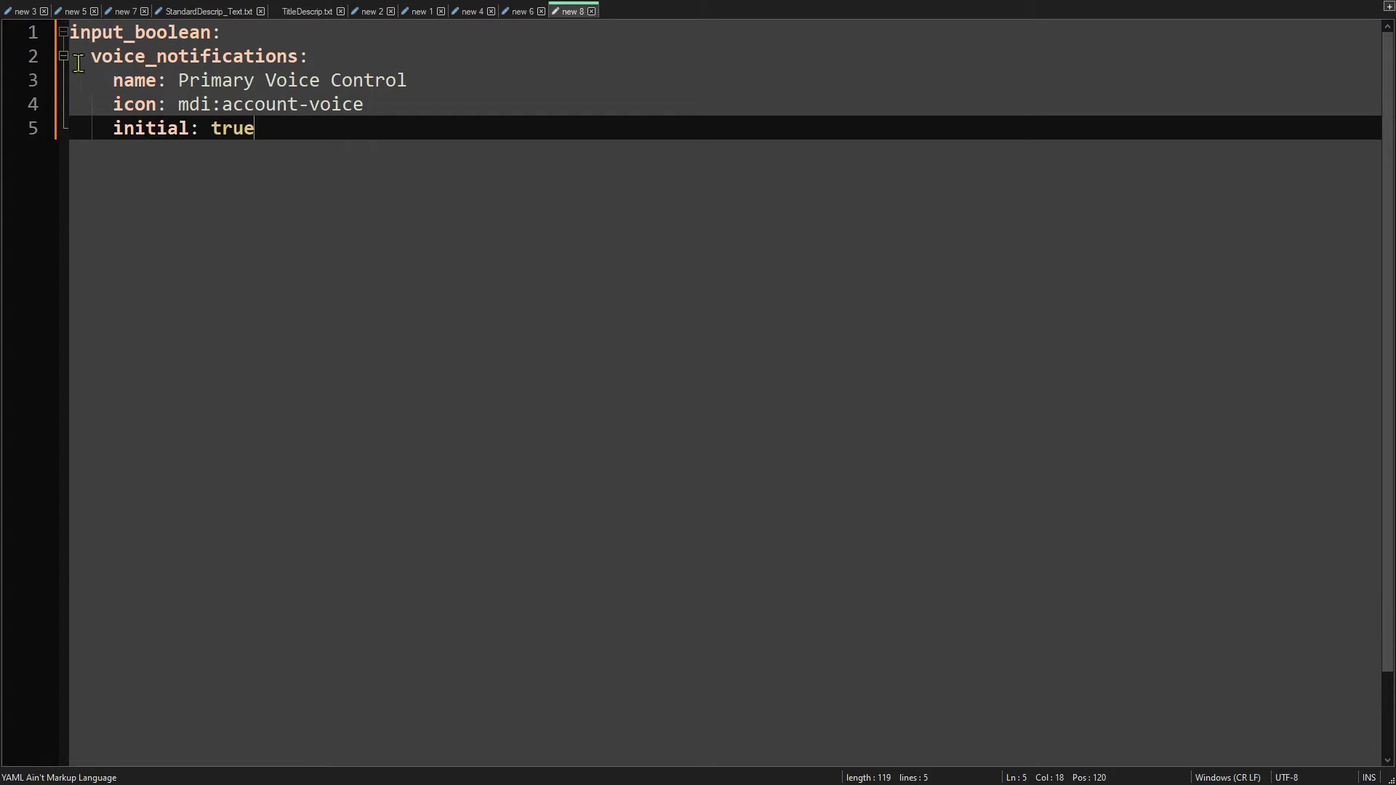
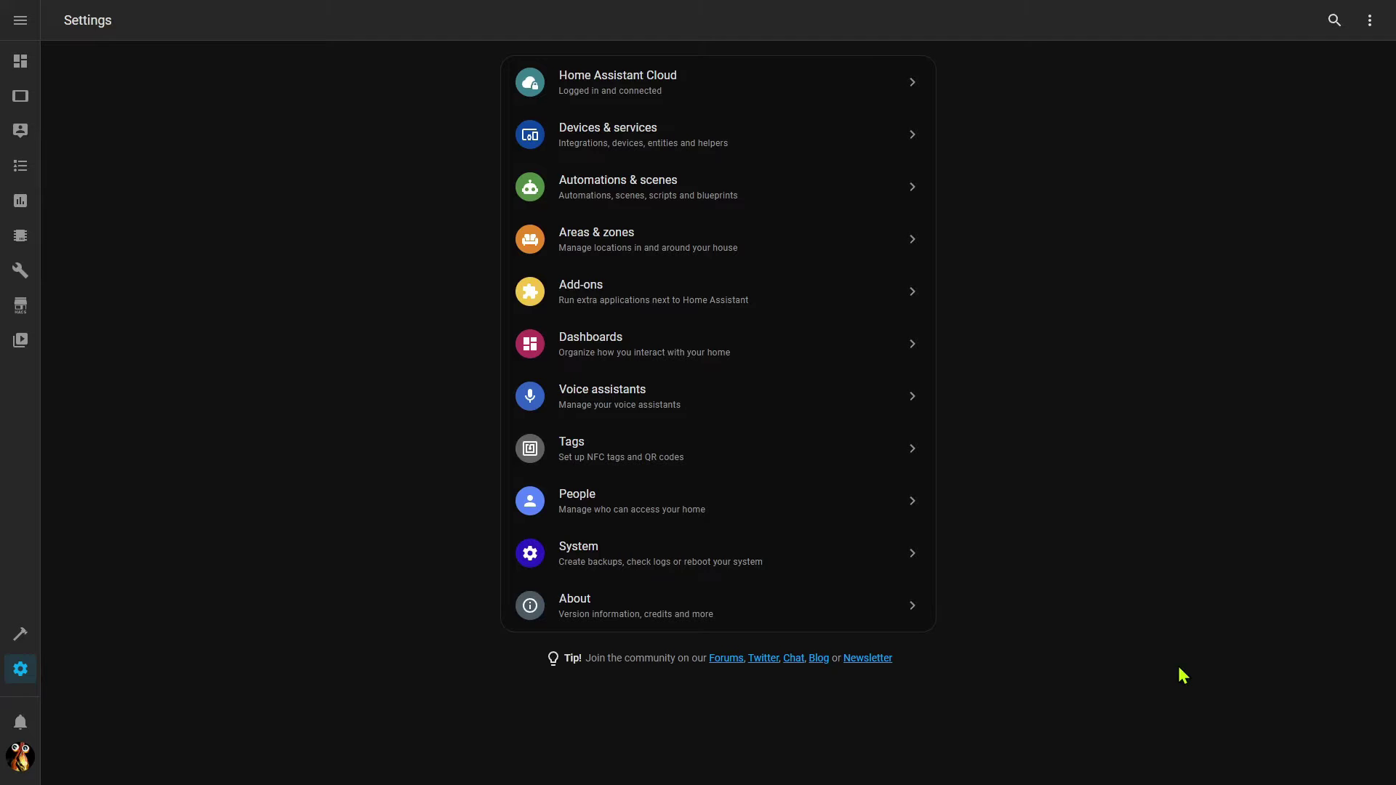
Start a new empty automation and add a State condition to it
left_click(696, 209)
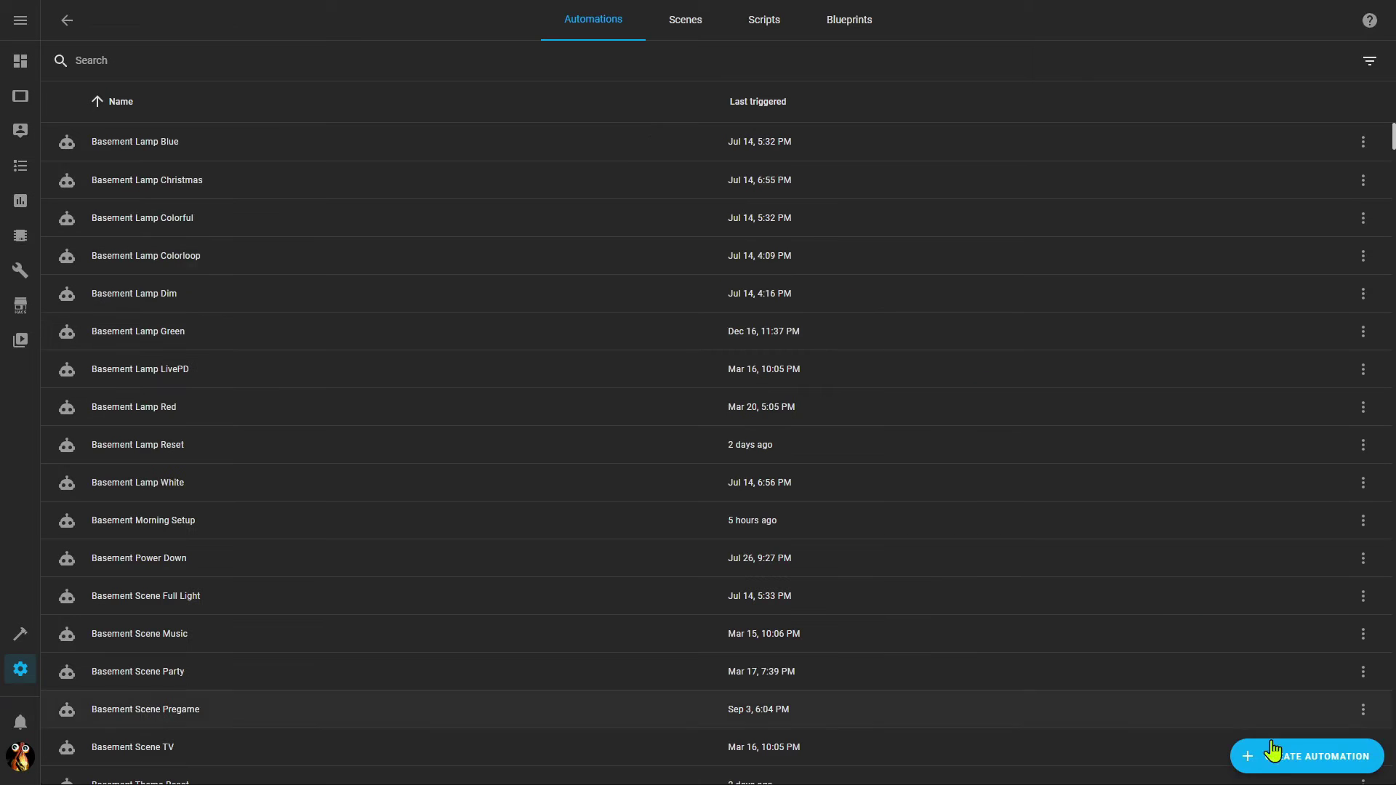
left_click(1291, 765)
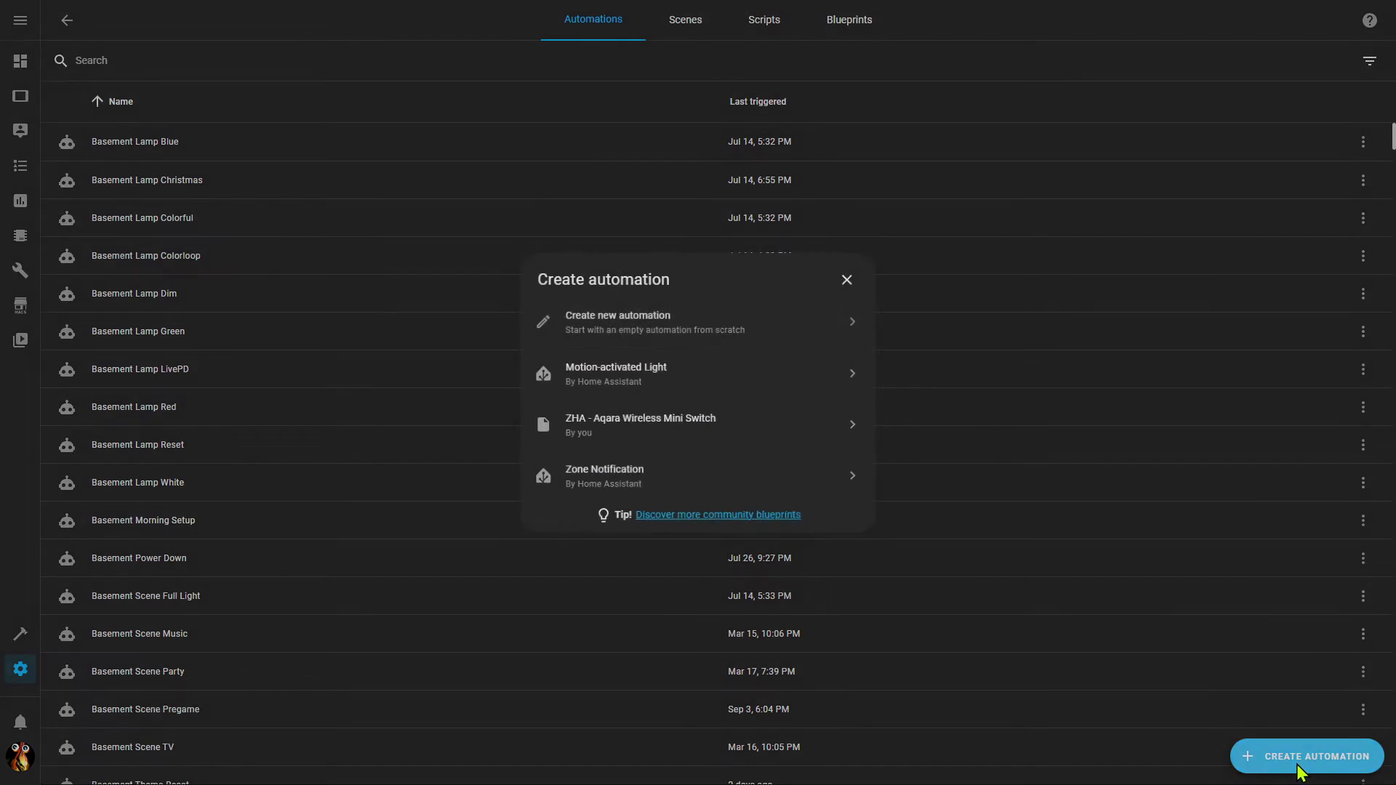
left_click(625, 342)
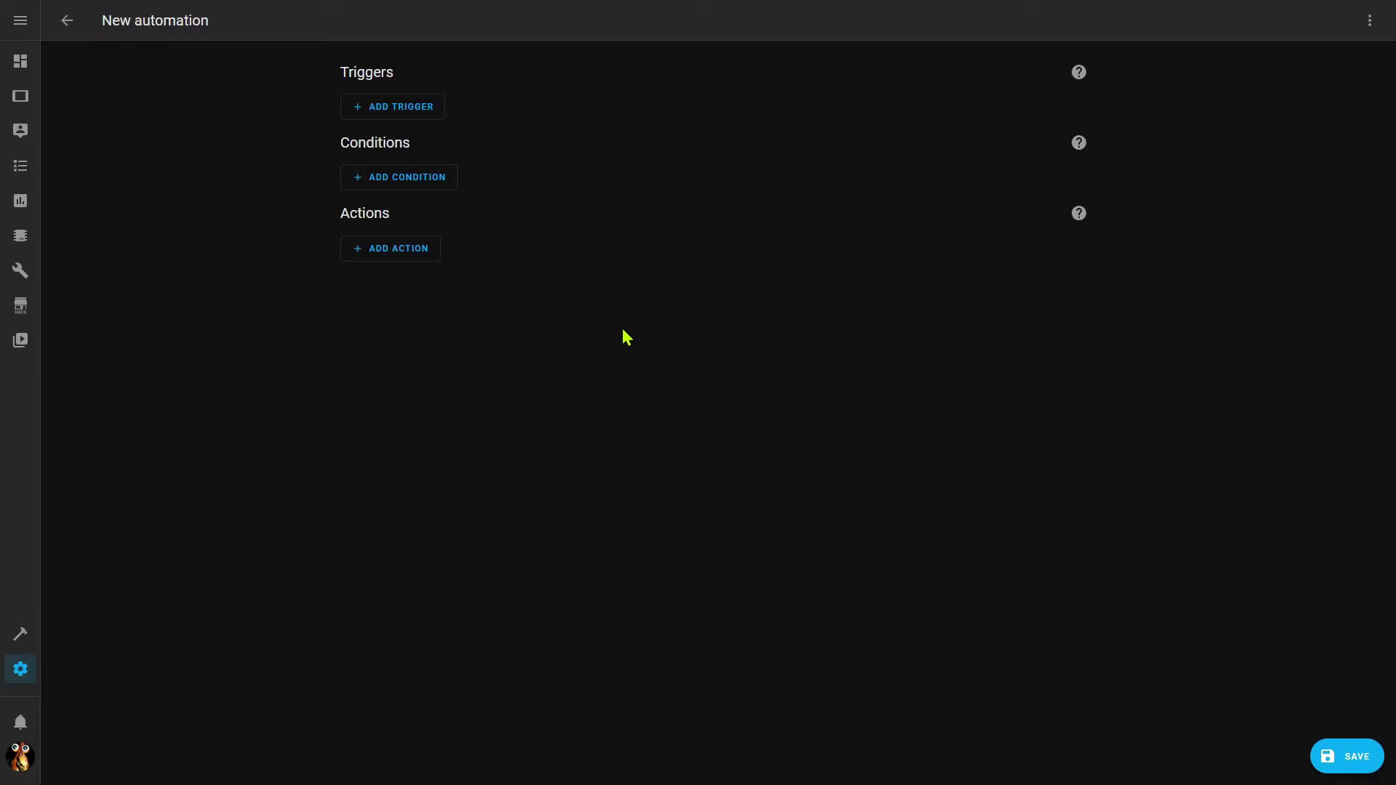
left_click(413, 185)
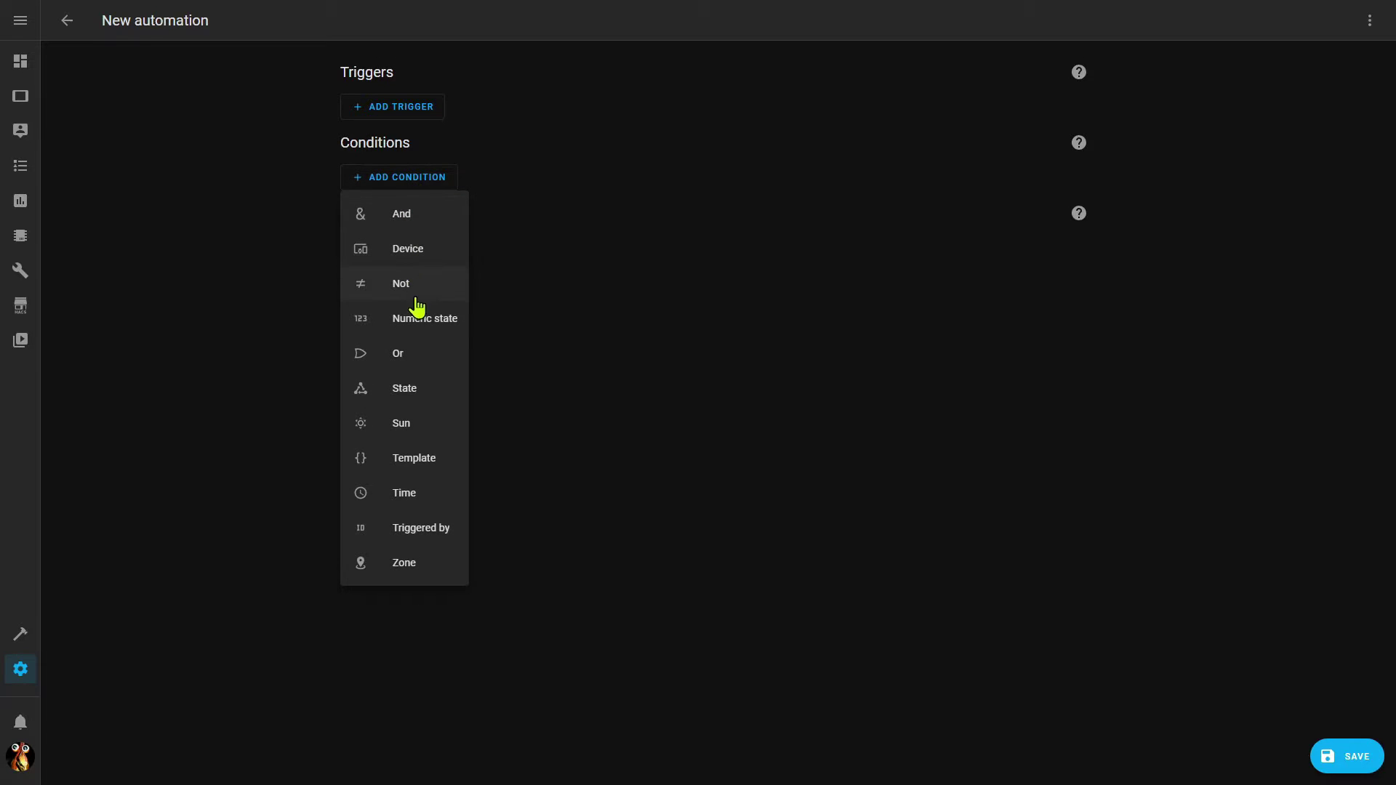
left_click(411, 398)
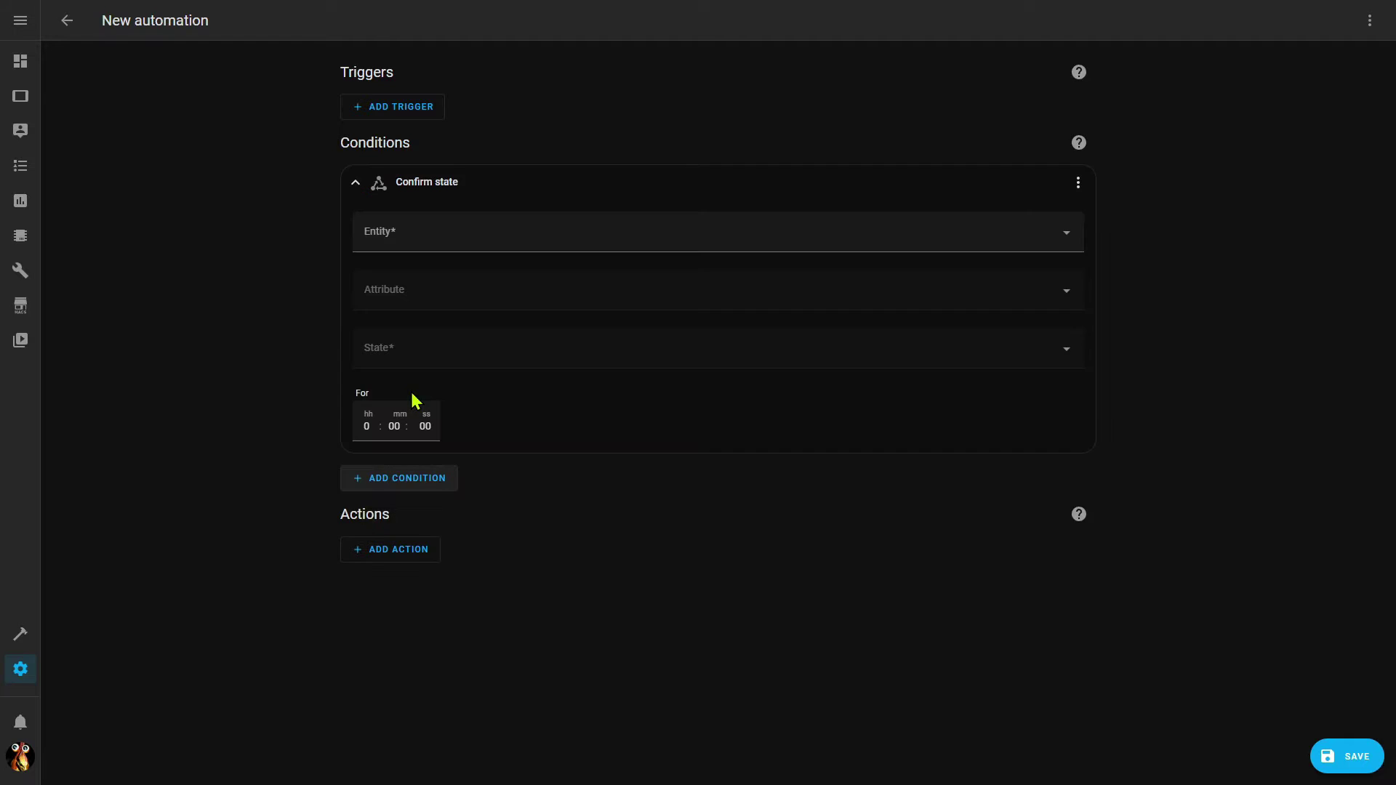
Set the state condition's entity to Voice Notification (input_boolean.voice_notifications) and its required state to On
left_click(440, 243)
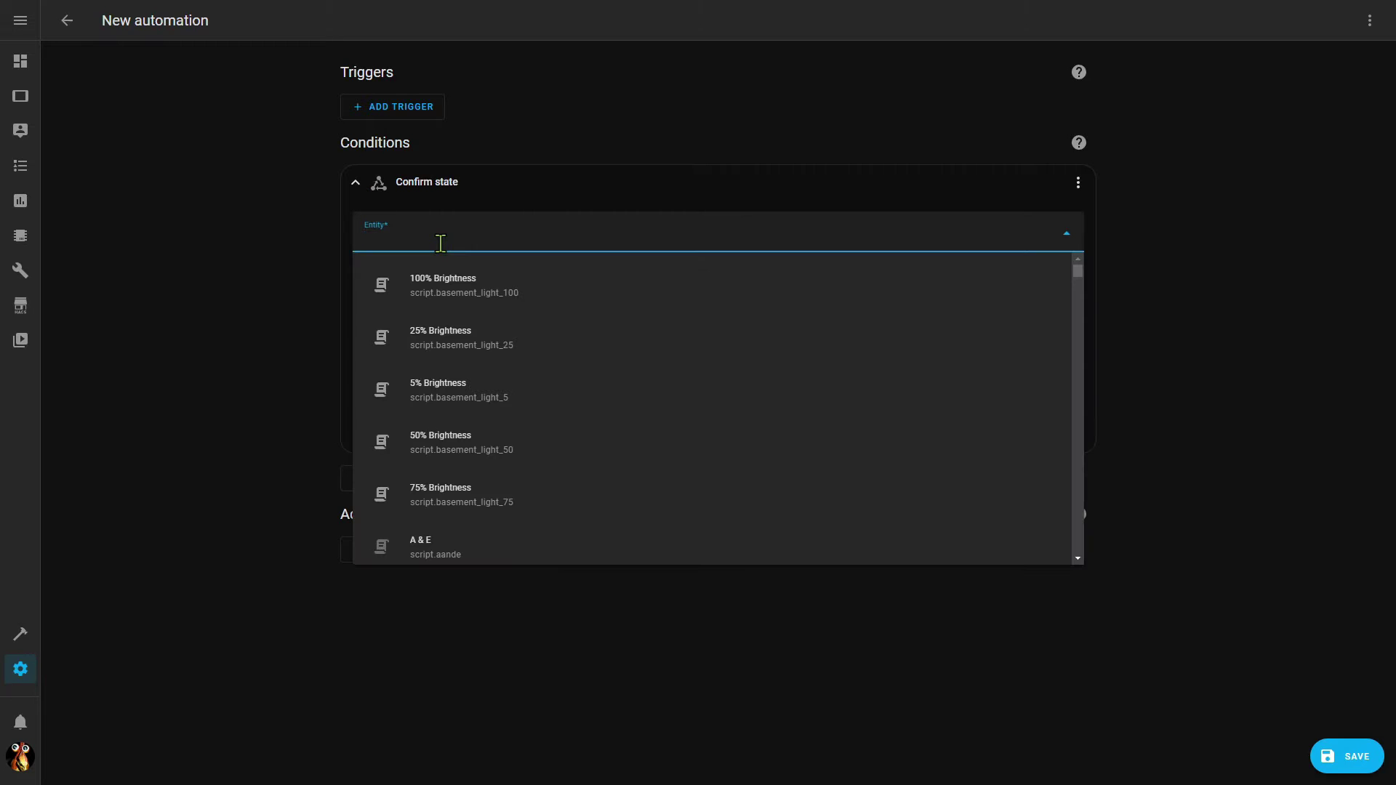
type("input_boolean.voice")
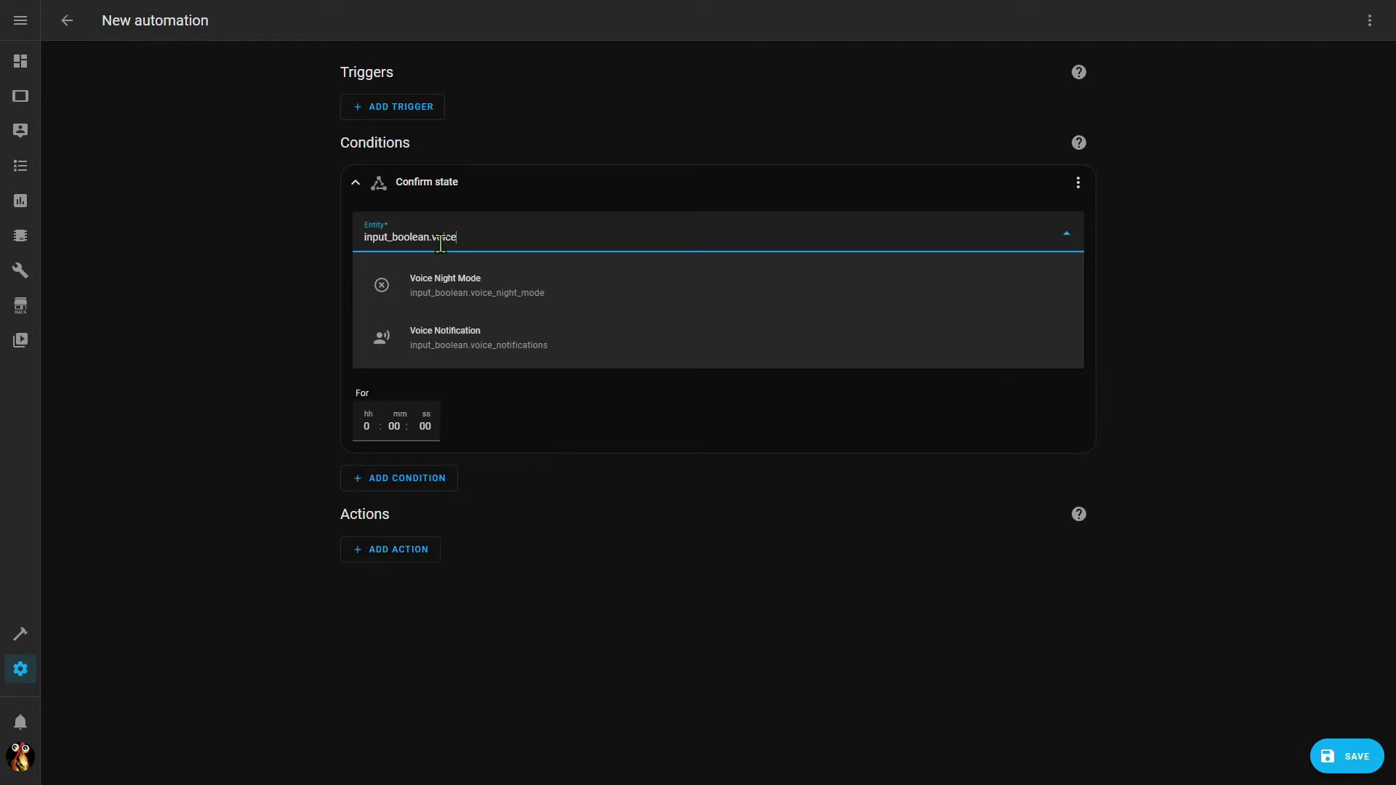
left_click(432, 341)
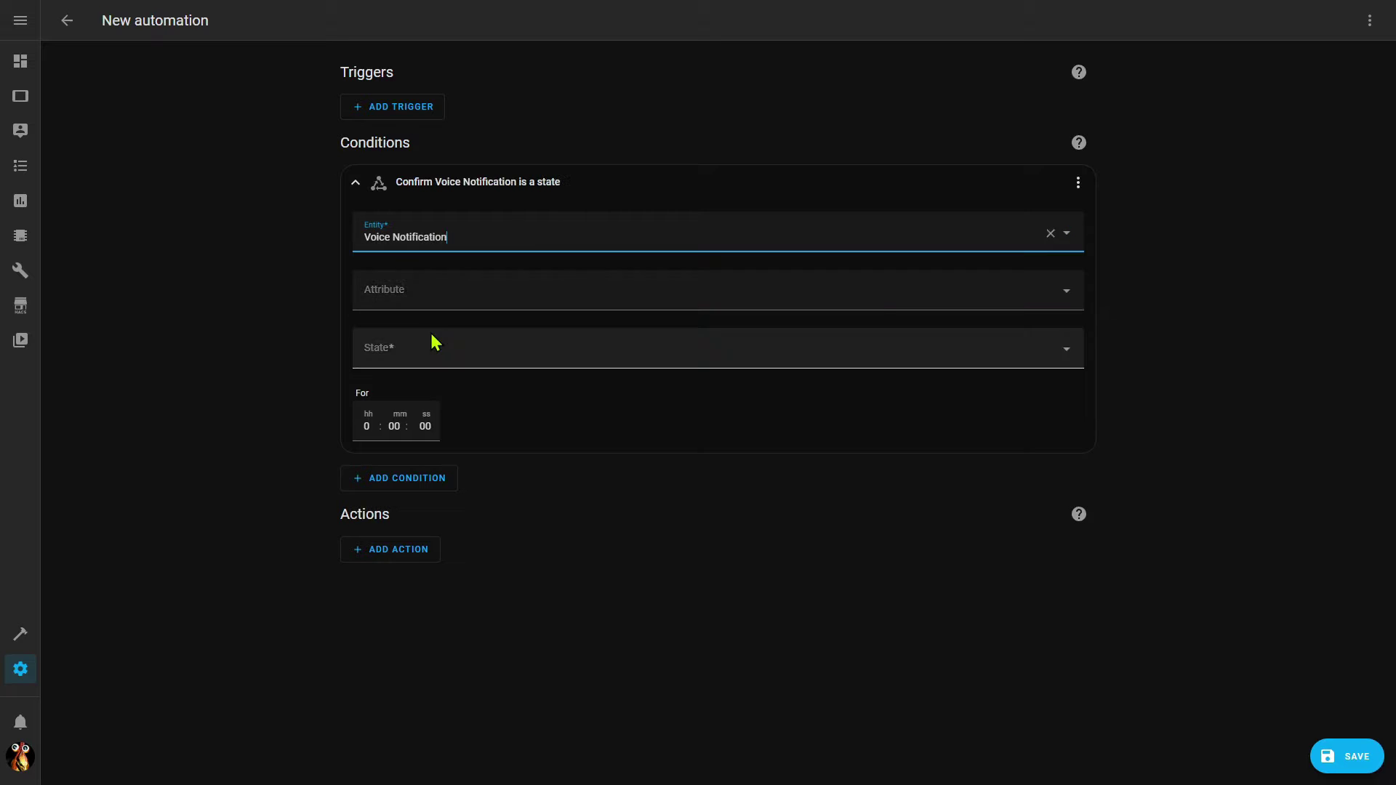
left_click(427, 357)
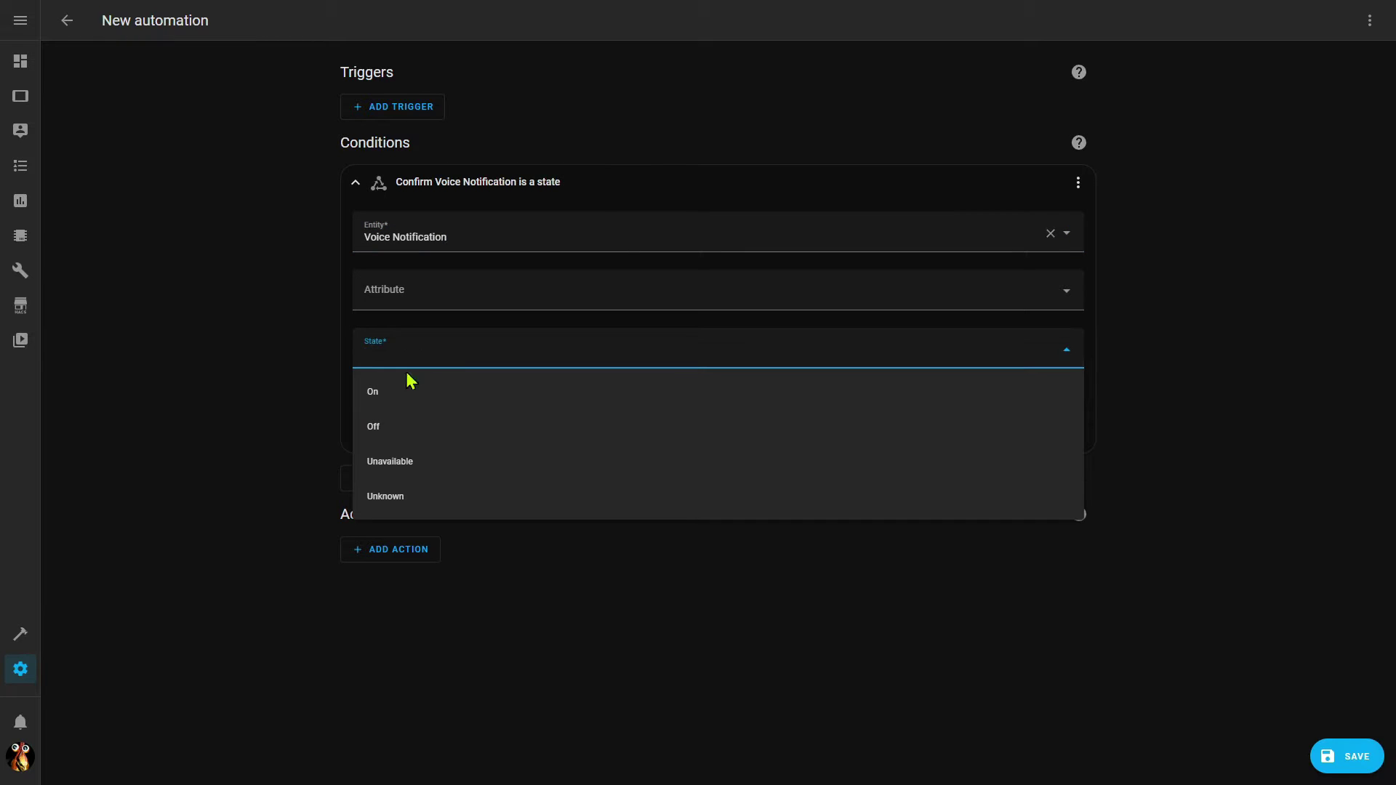
left_click(389, 400)
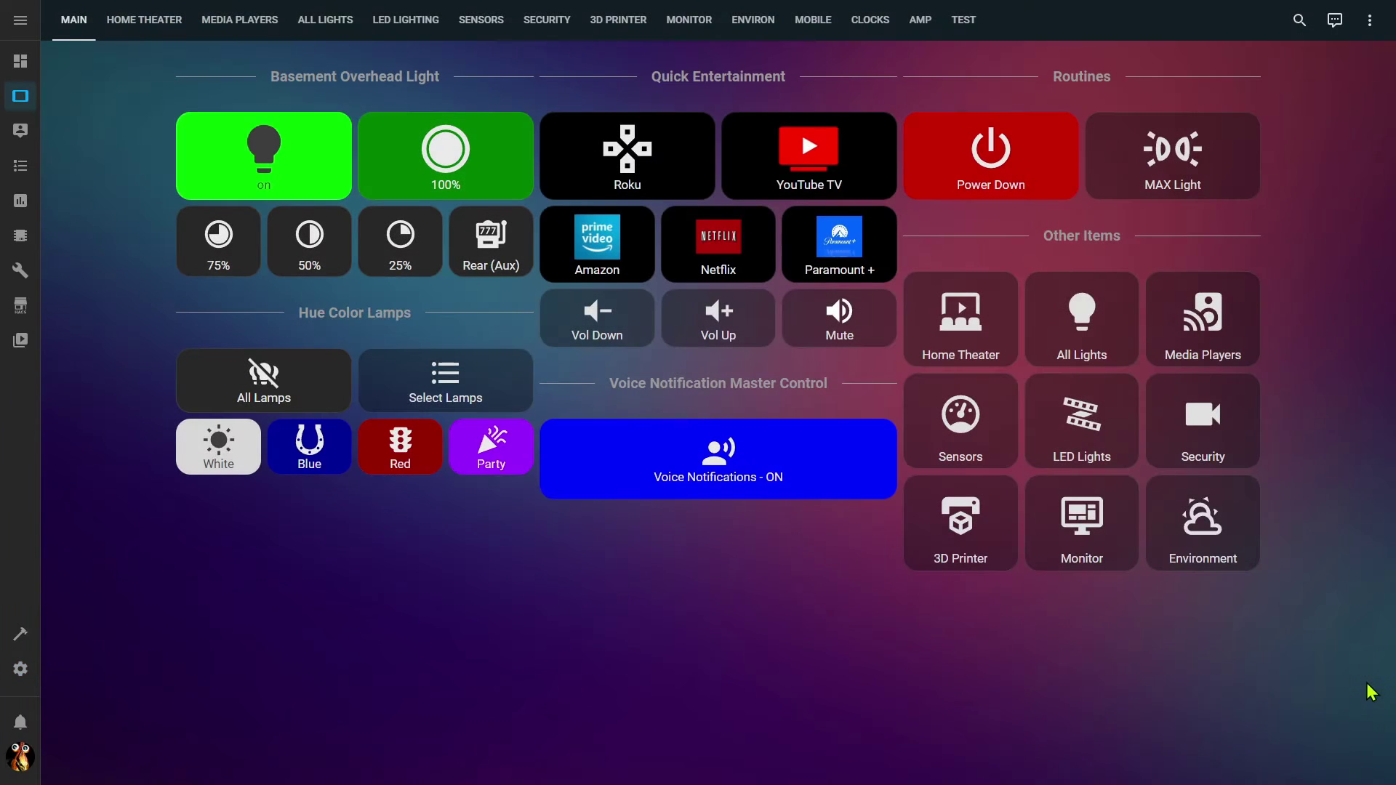
Switch the Voice Notification Master Control on the main dashboard off and back on
left_click(718, 476)
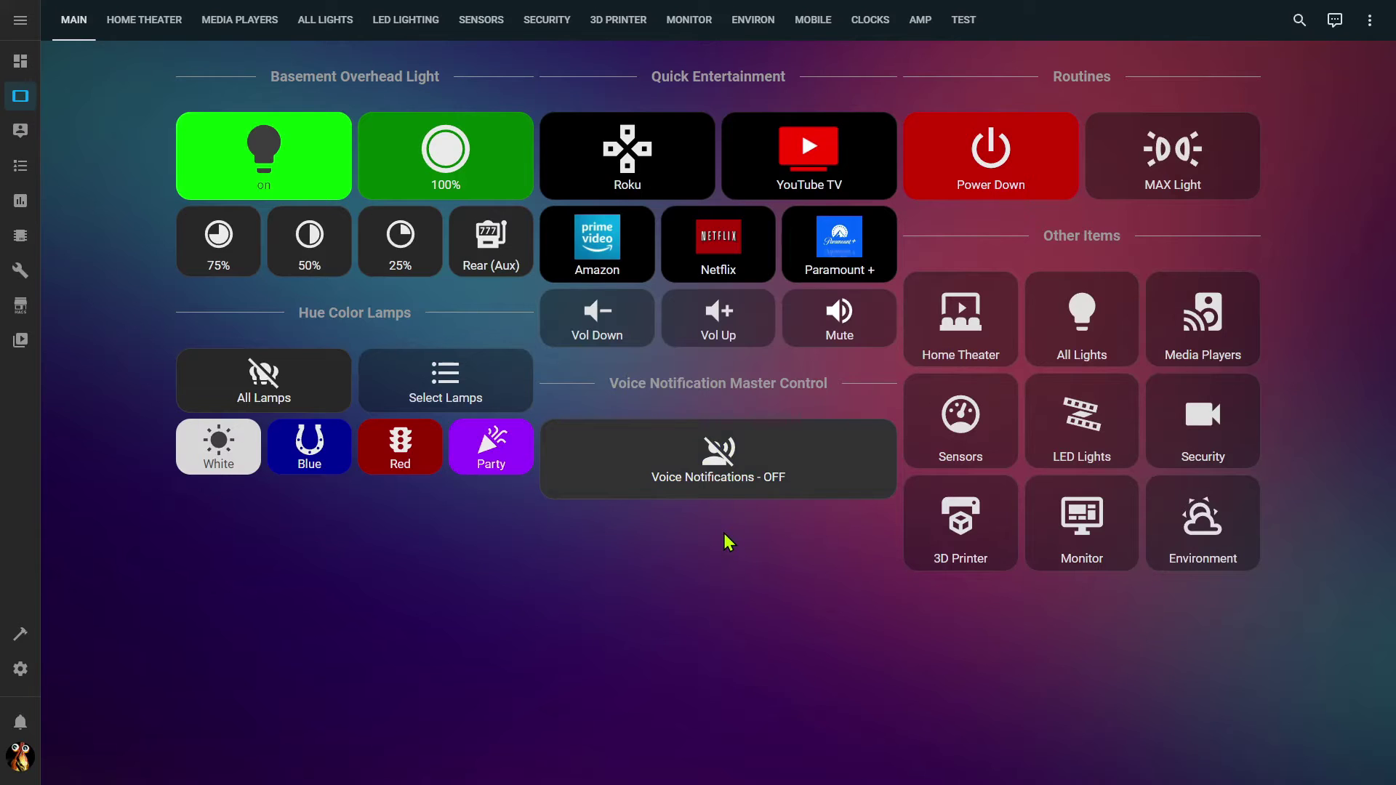
left_click(733, 487)
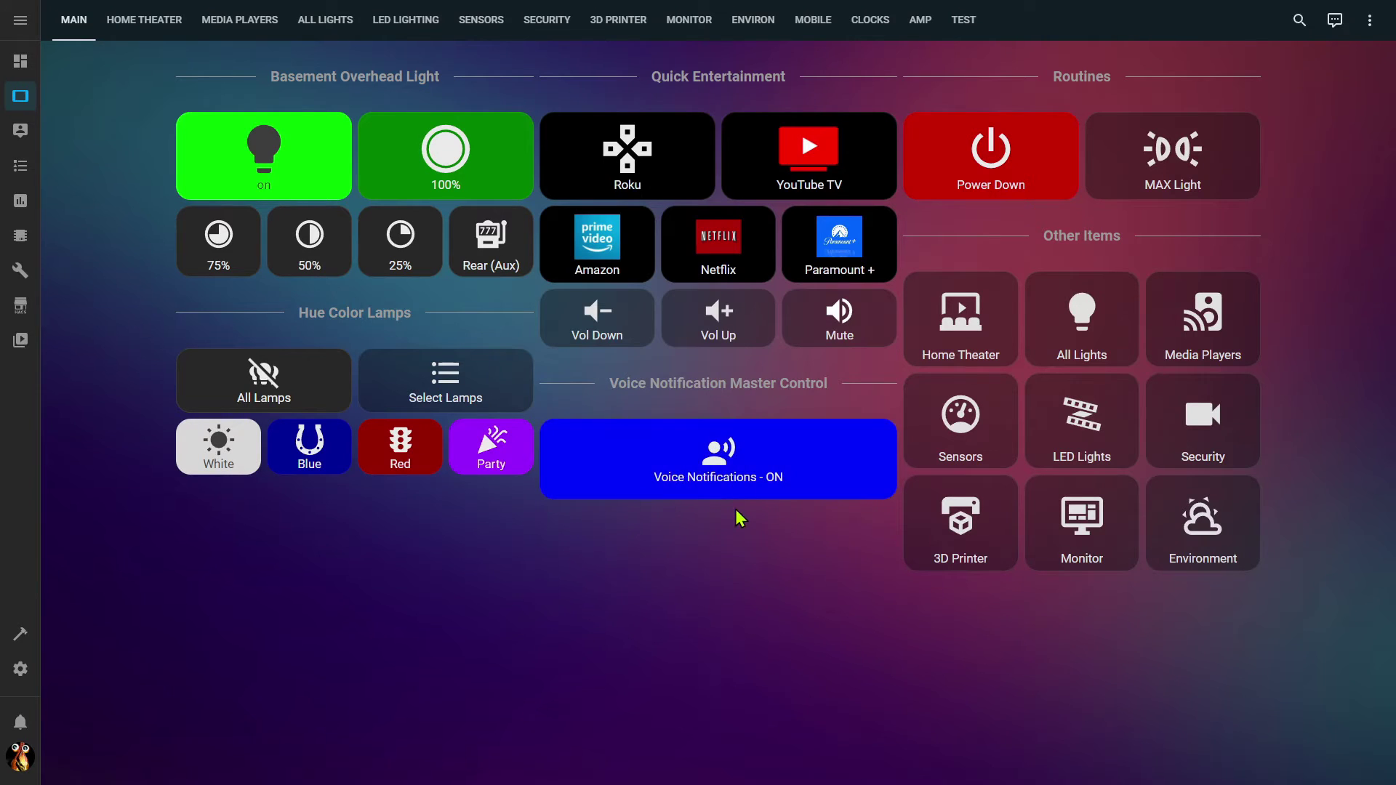
Open the Stage dashboard view and switch the Voice Notifications toggle off and back on twice
left_click(20, 61)
left_click(874, 22)
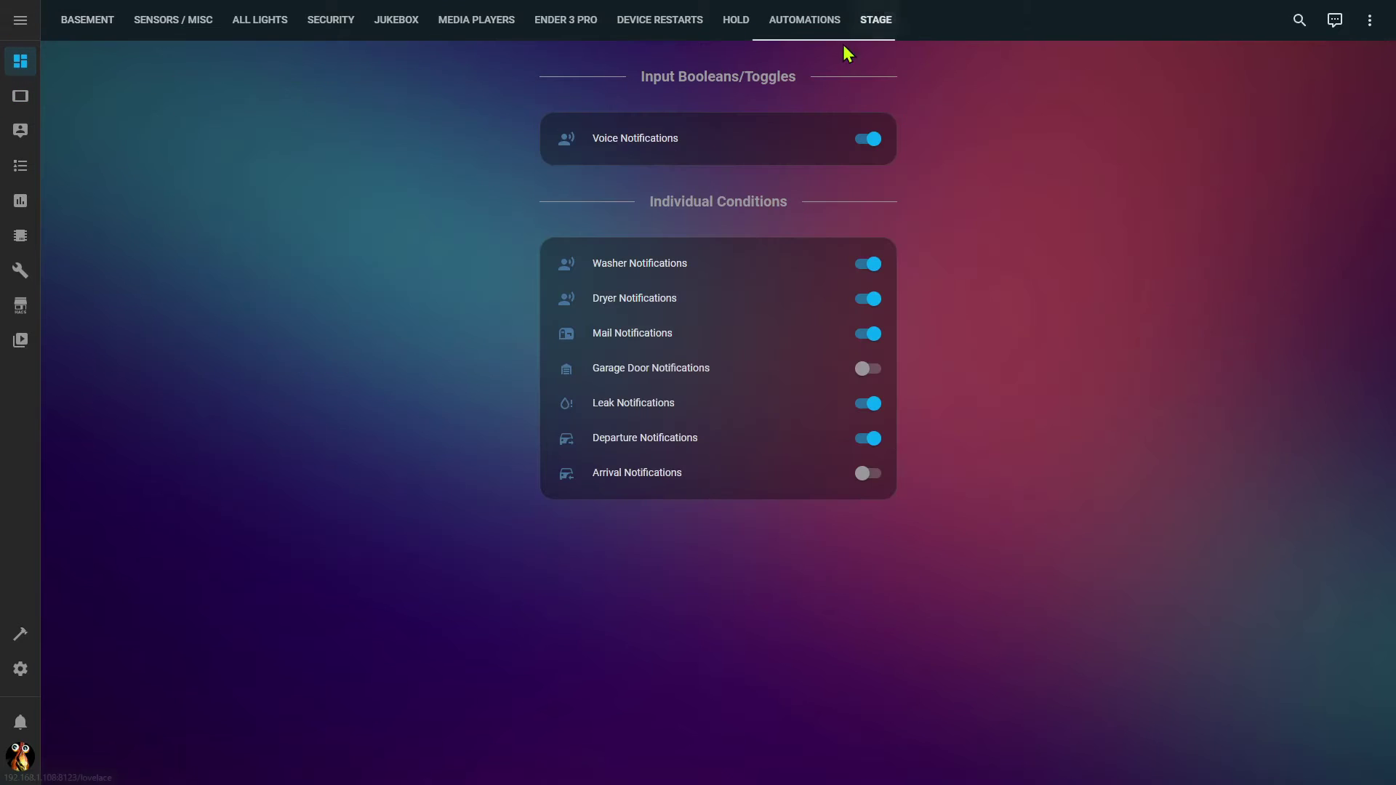
left_click(863, 144)
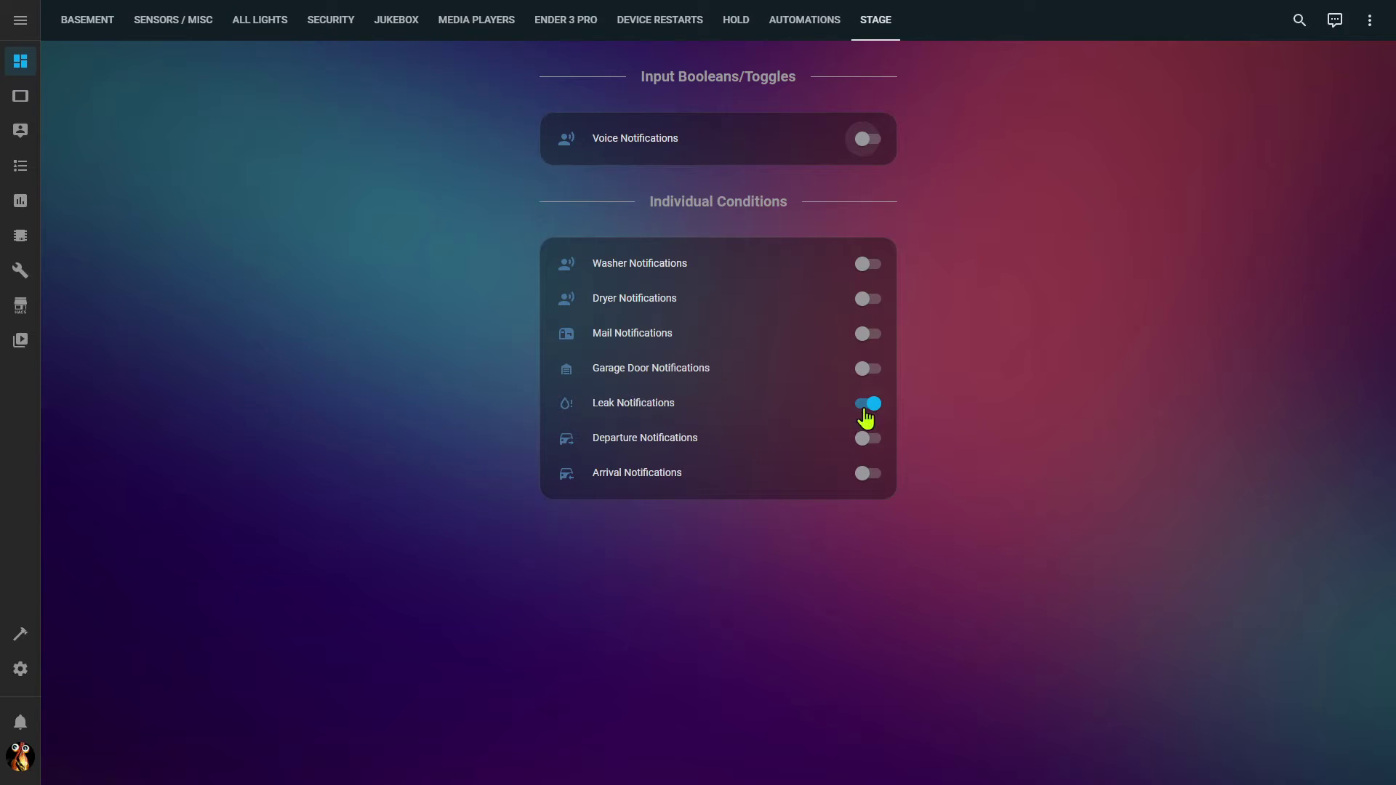
left_click(873, 141)
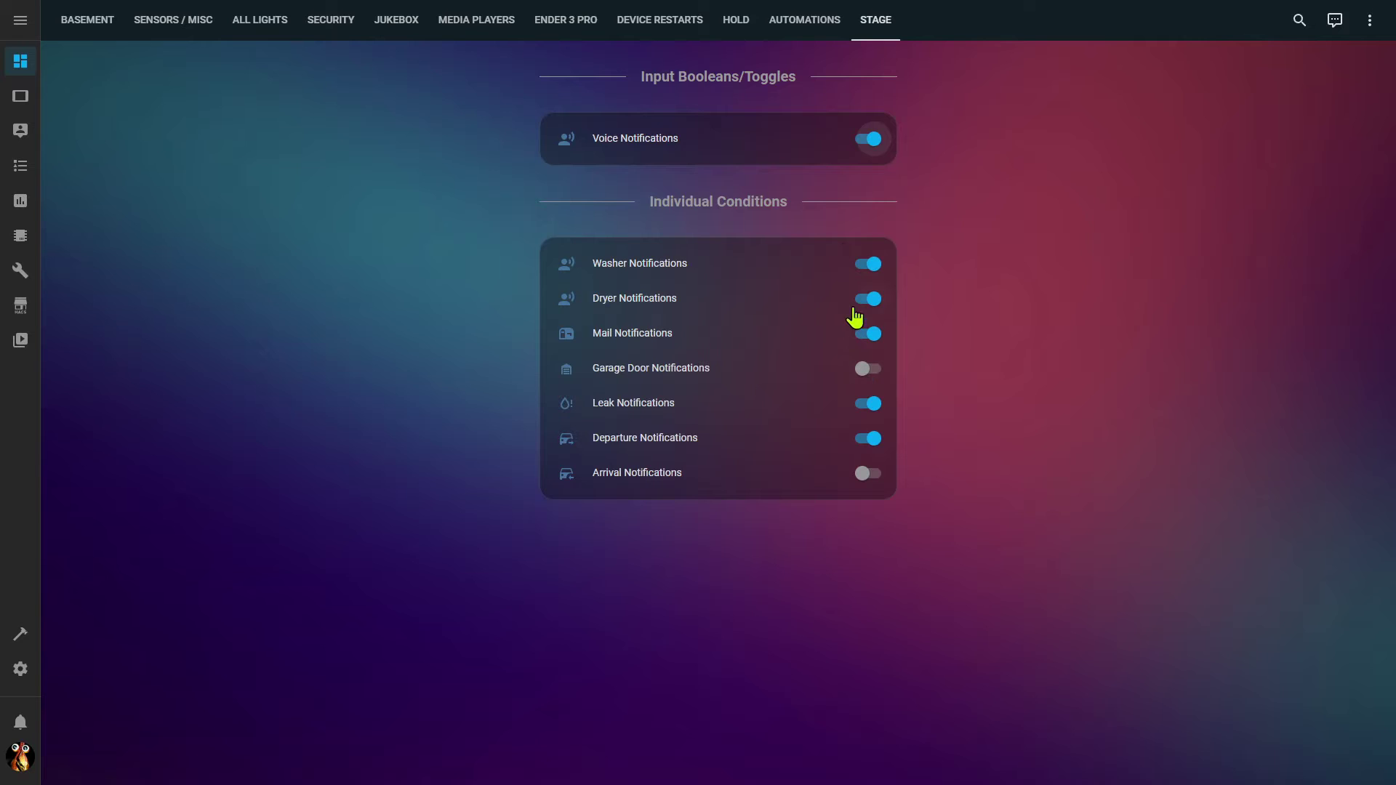
left_click(861, 140)
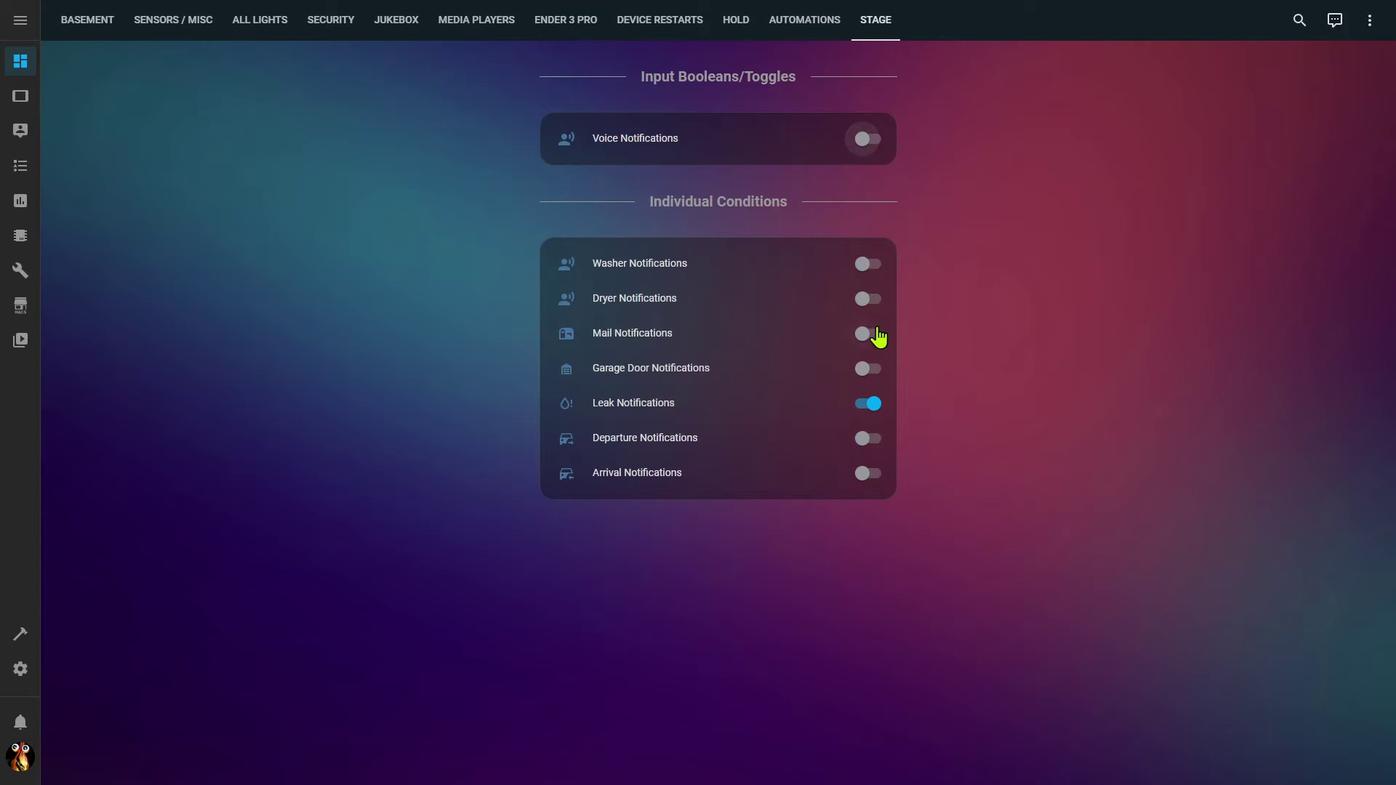
left_click(878, 141)
left_click(880, 146)
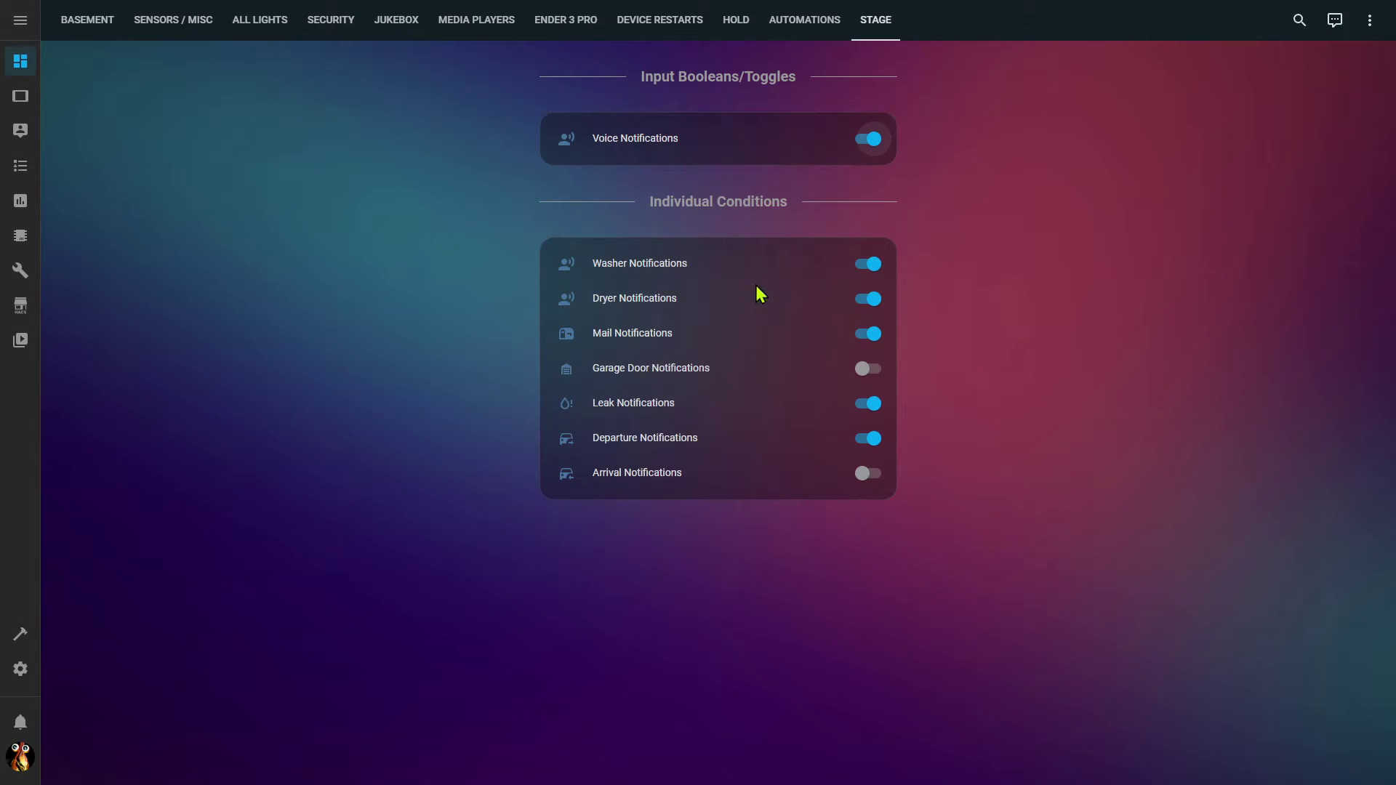
Switch off the Leak and Departure notifications, and turn the Dryer notifications off and back on
left_click(862, 304)
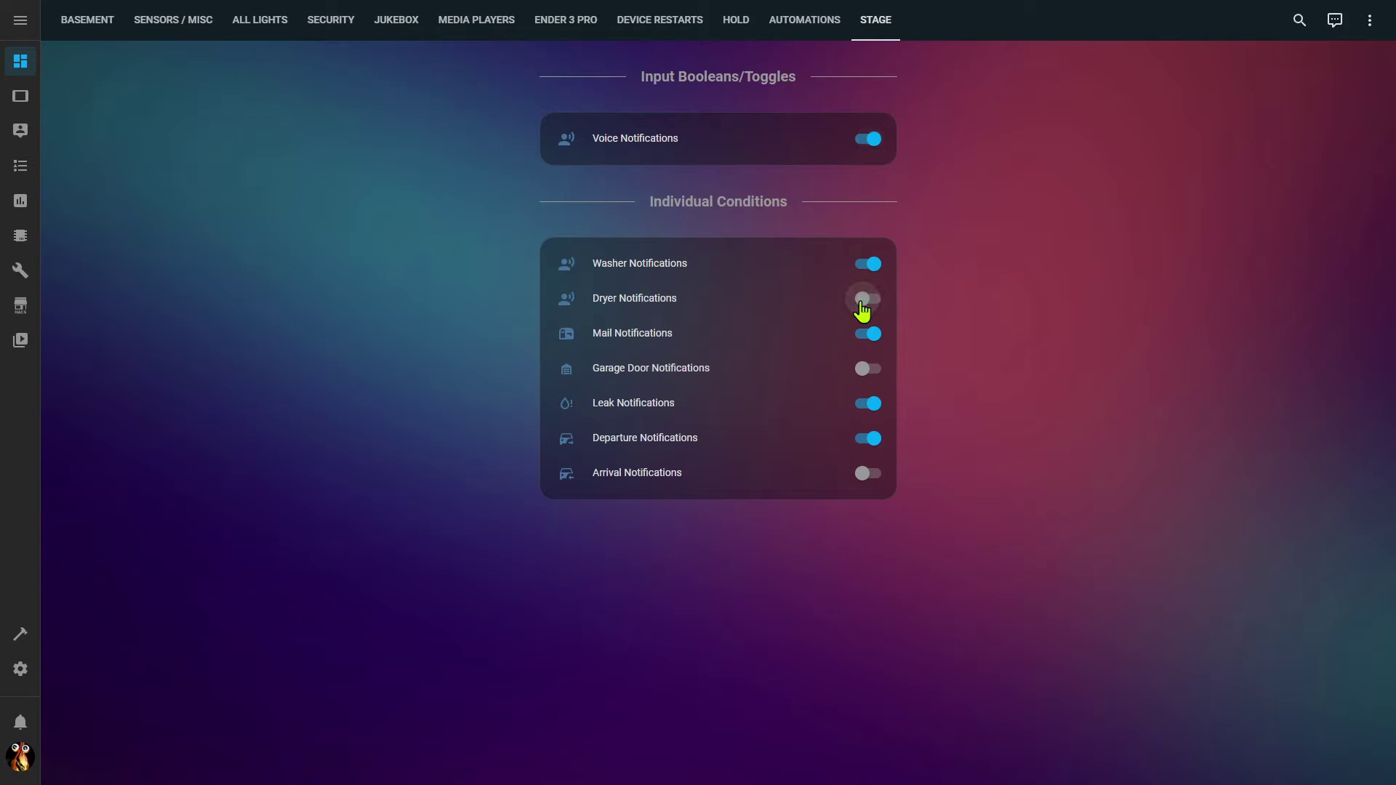
left_click(866, 413)
left_click(865, 441)
left_click(861, 301)
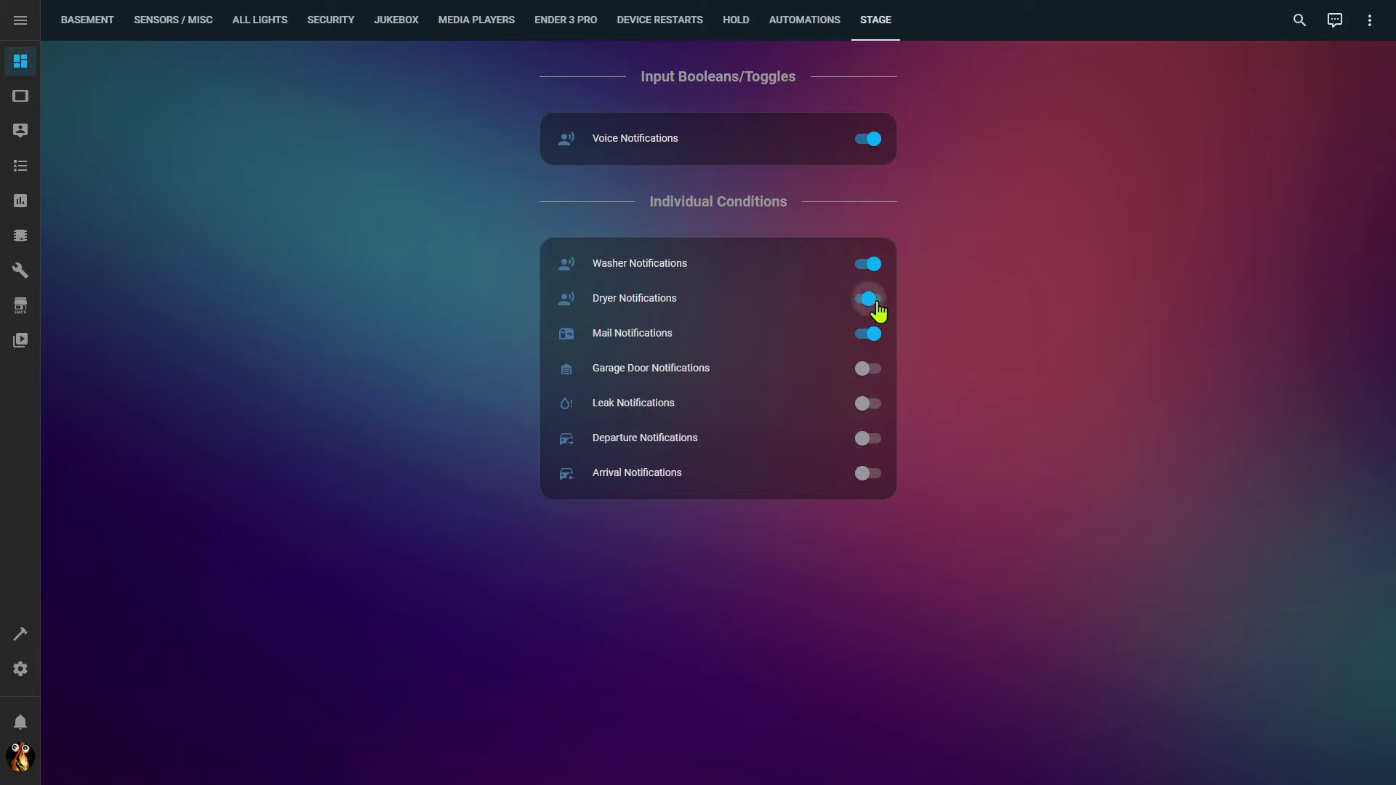
Turn the primary Voice Notifications toggle above the individual conditions off and on again
left_click(858, 137)
left_click(872, 147)
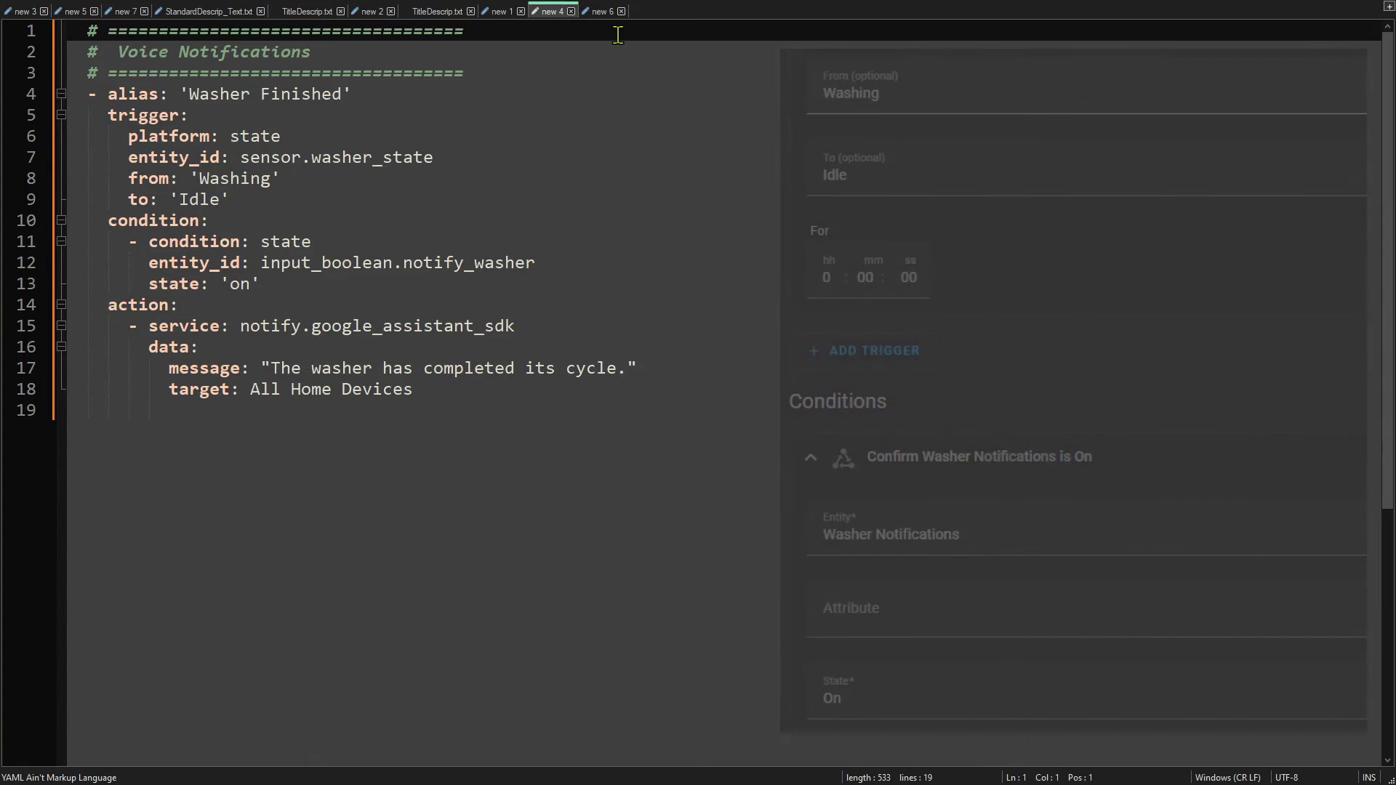
left_click(601, 12)
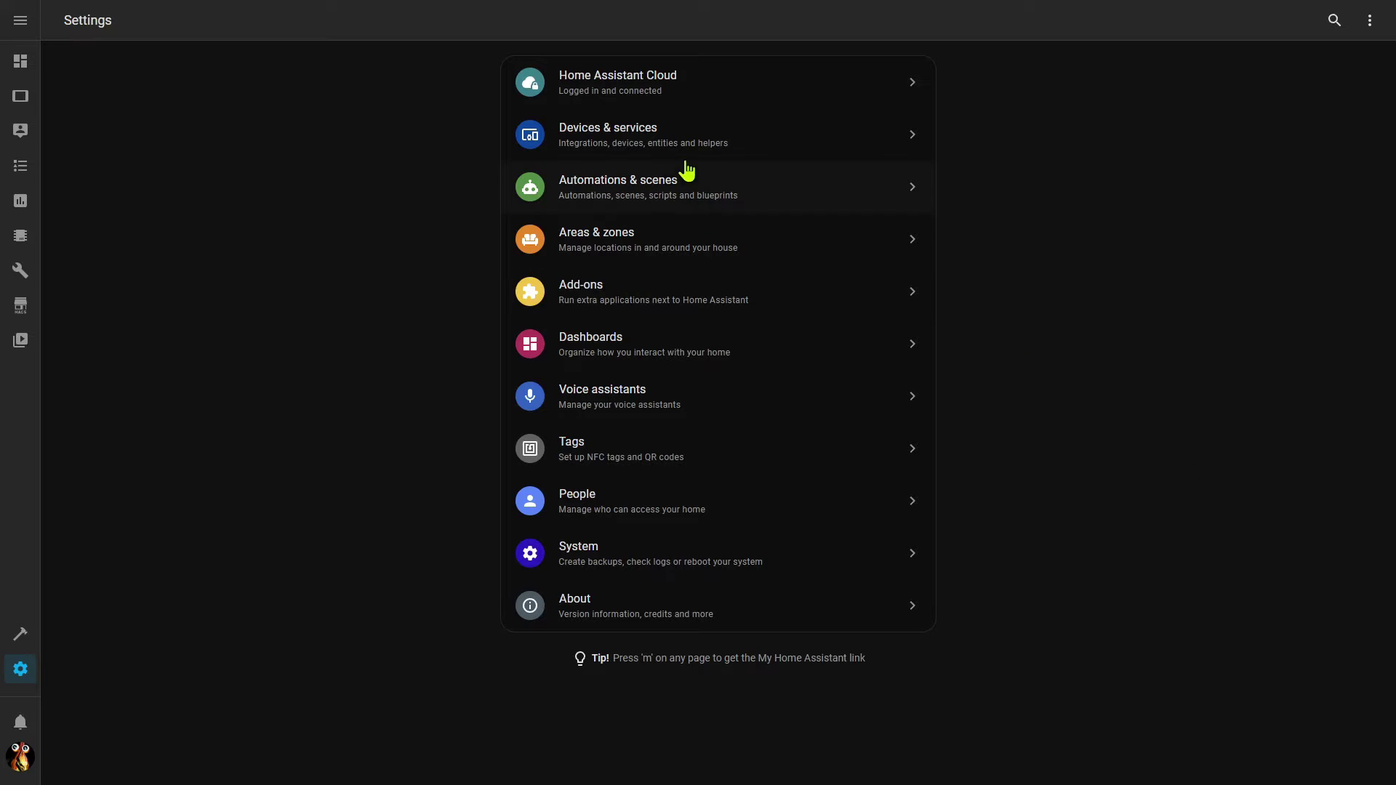
Switch to Home Assistant, open the Helpers list under Devices & services, and start creating a new helper
left_click(674, 144)
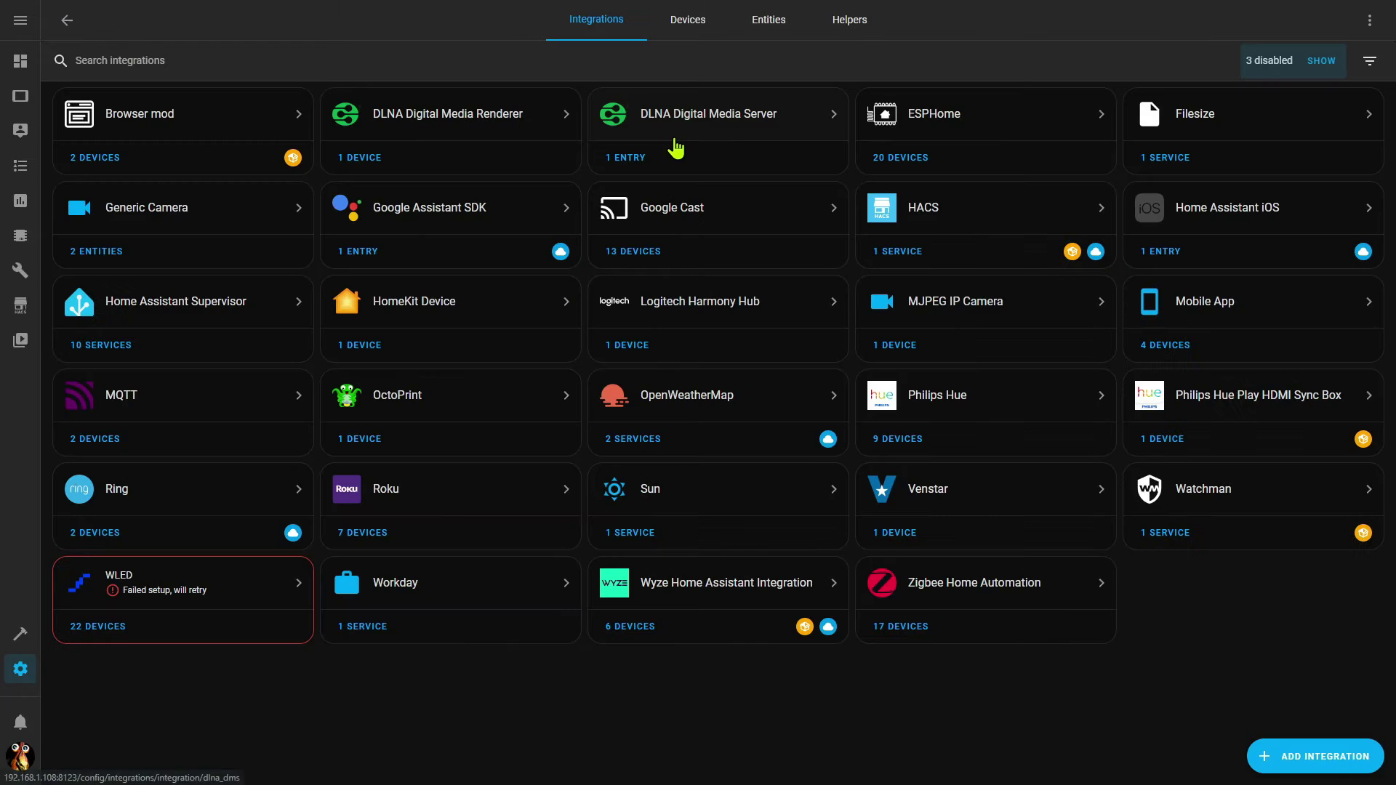
left_click(849, 20)
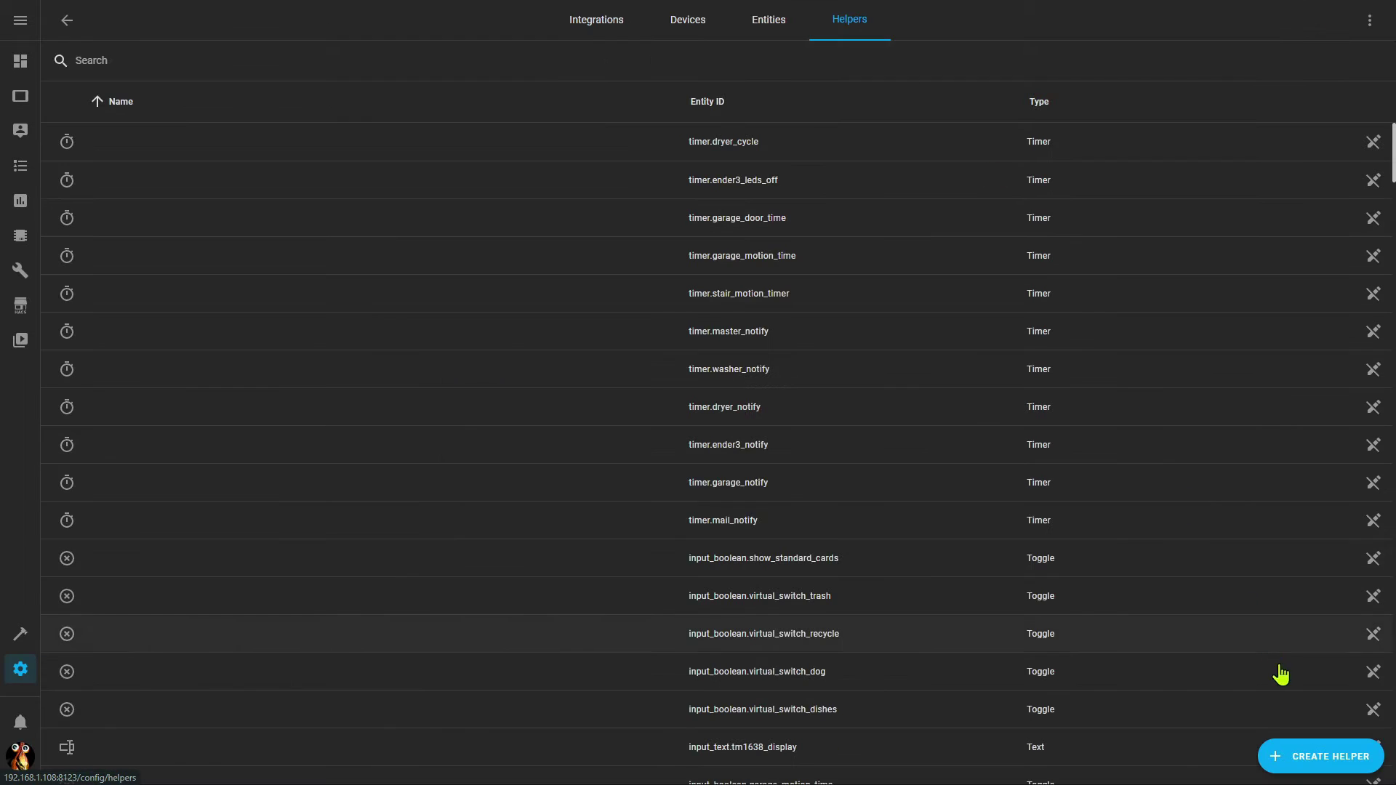
left_click(1331, 757)
scroll(666, 418, "down", 3)
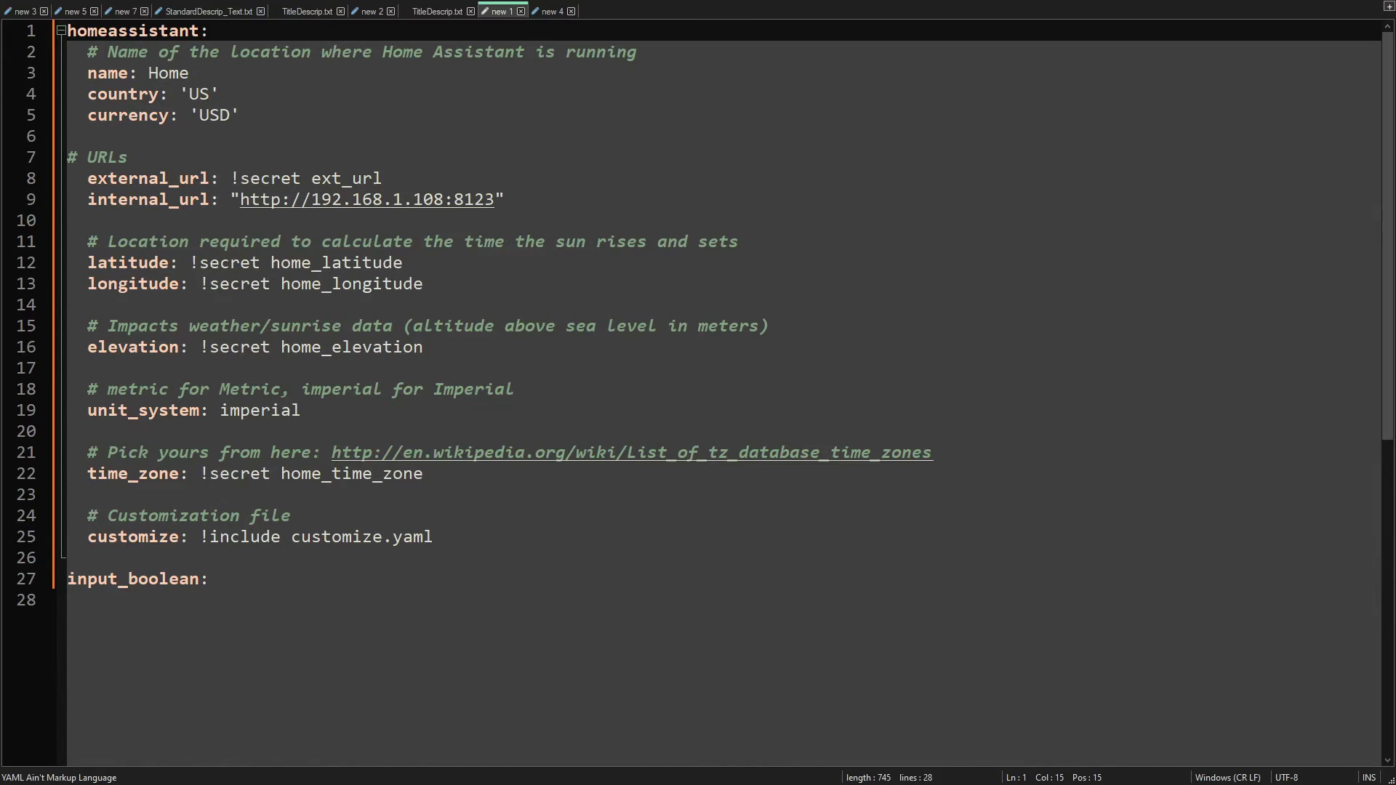
Switch to the YAML configuration in the text editor and add a timer: entry below input_boolean:
left_click(235, 578)
key("Return")
type("timer:")
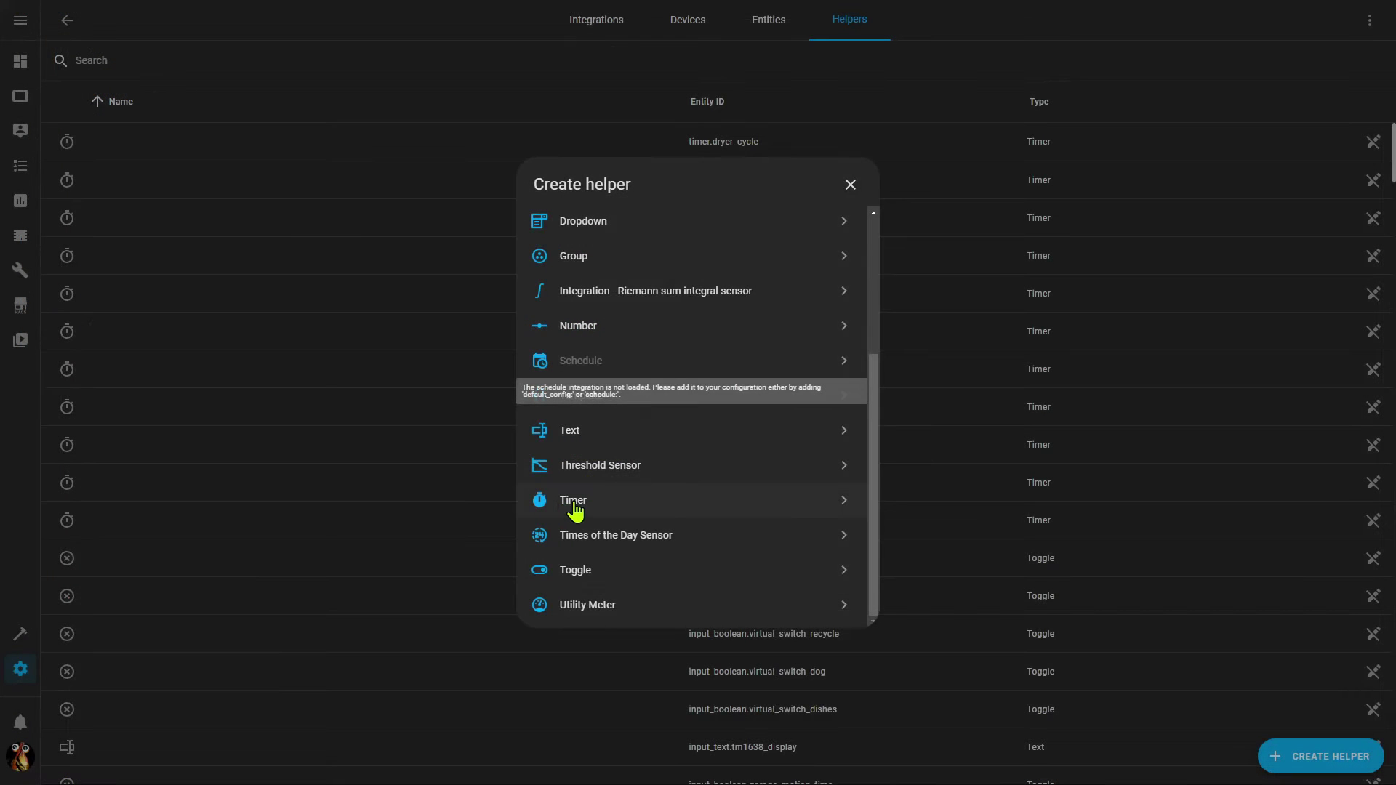
Back in Home Assistant, fill in a new Timer helper named Master Voice Snooze with the mdi:clock icon and a 15-minute duration
left_click(575, 509)
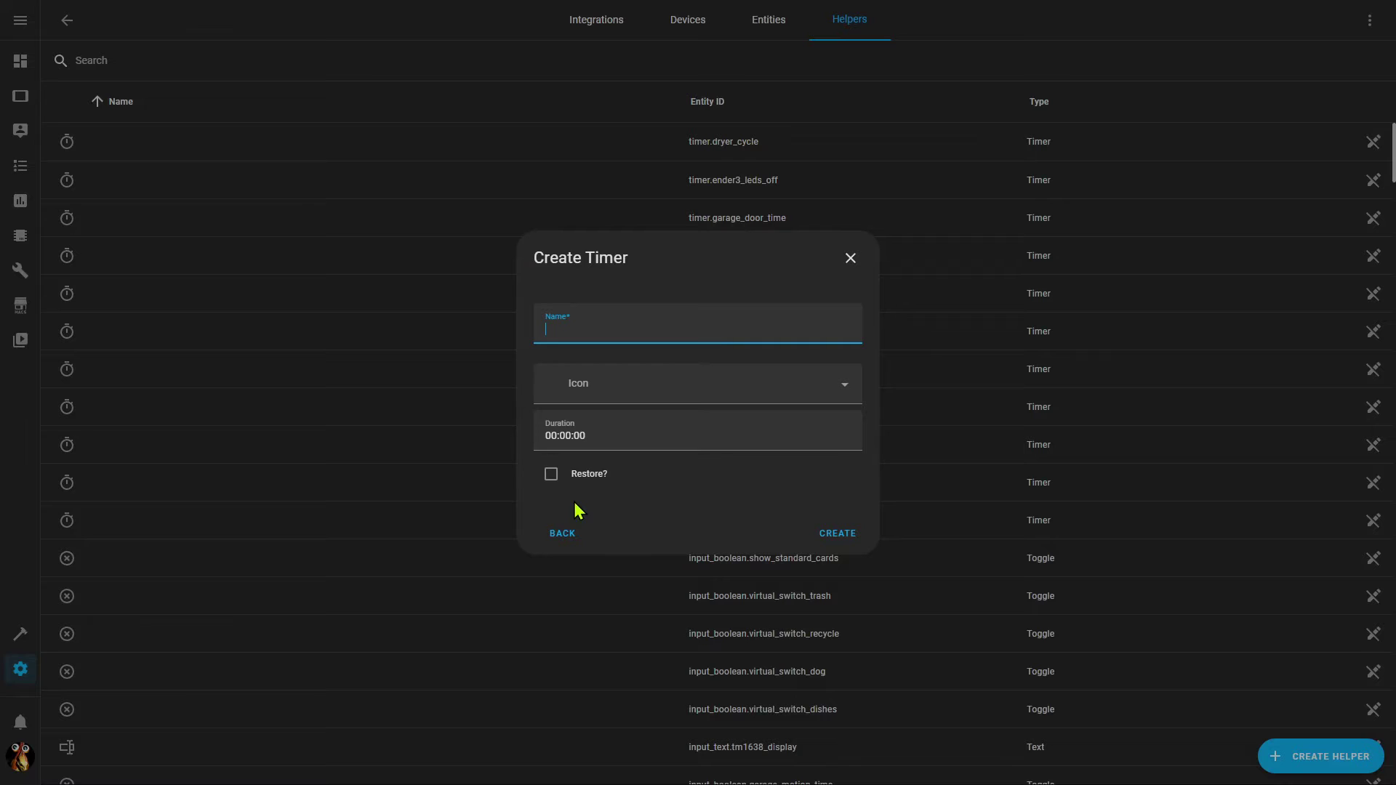
type("Master Voice Snooze")
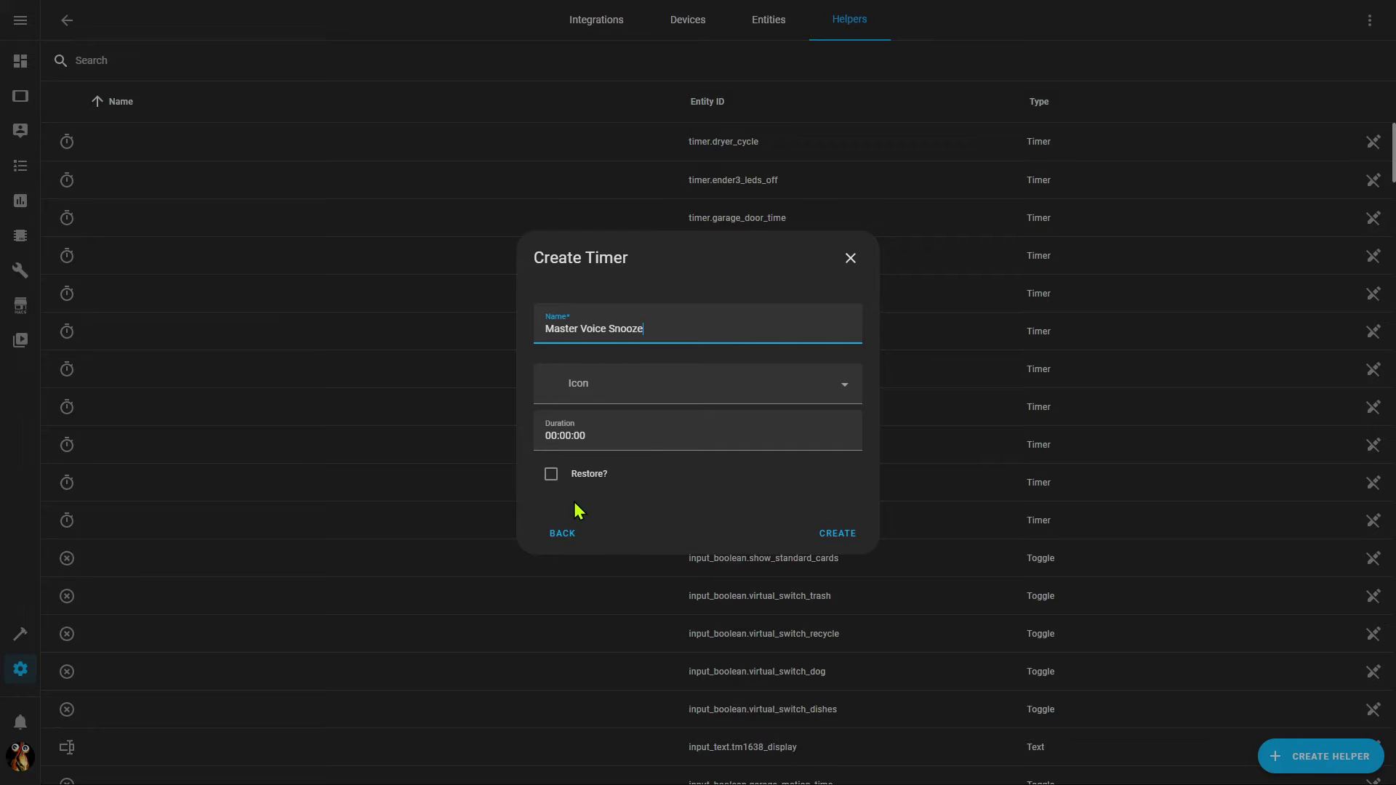
left_click(614, 389)
type("mdi")
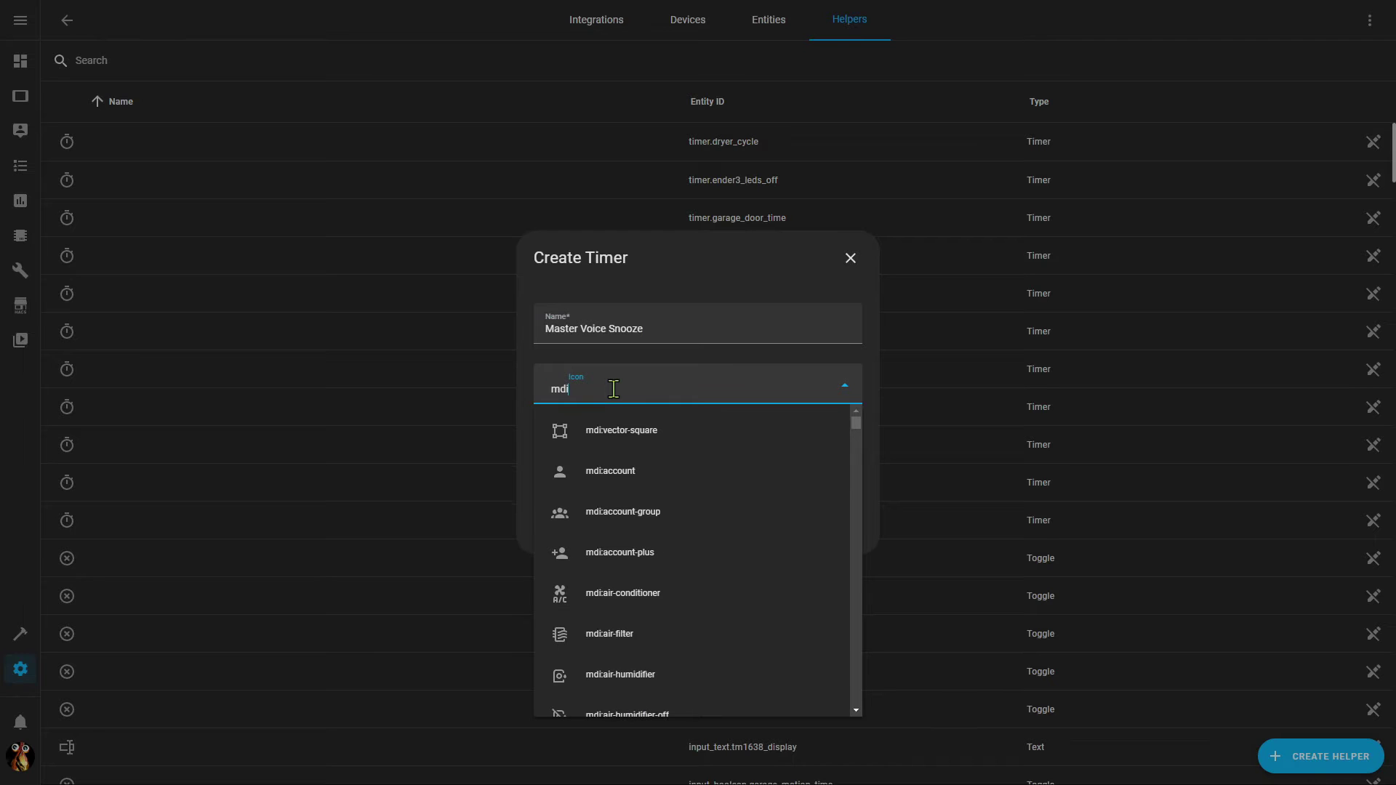
type(":clock")
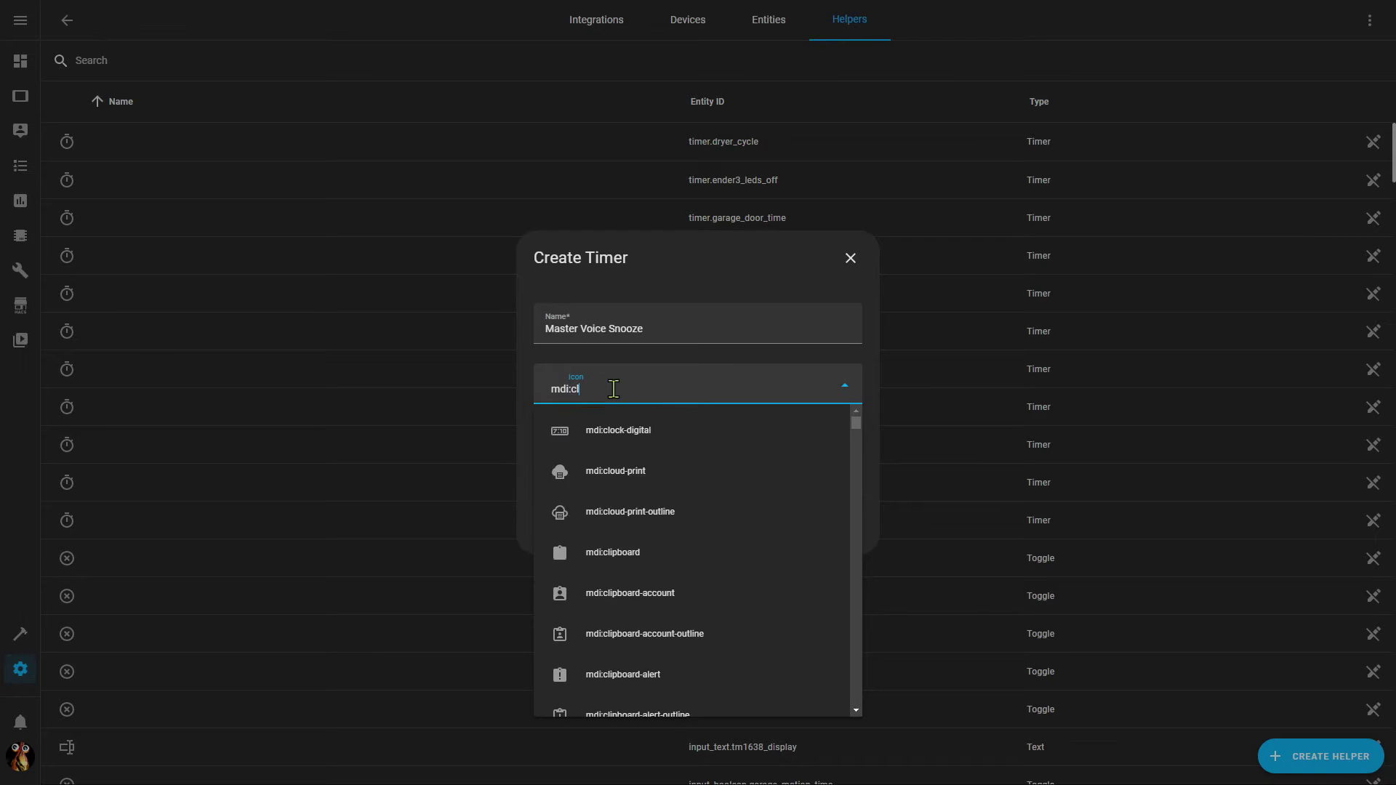
left_click(601, 432)
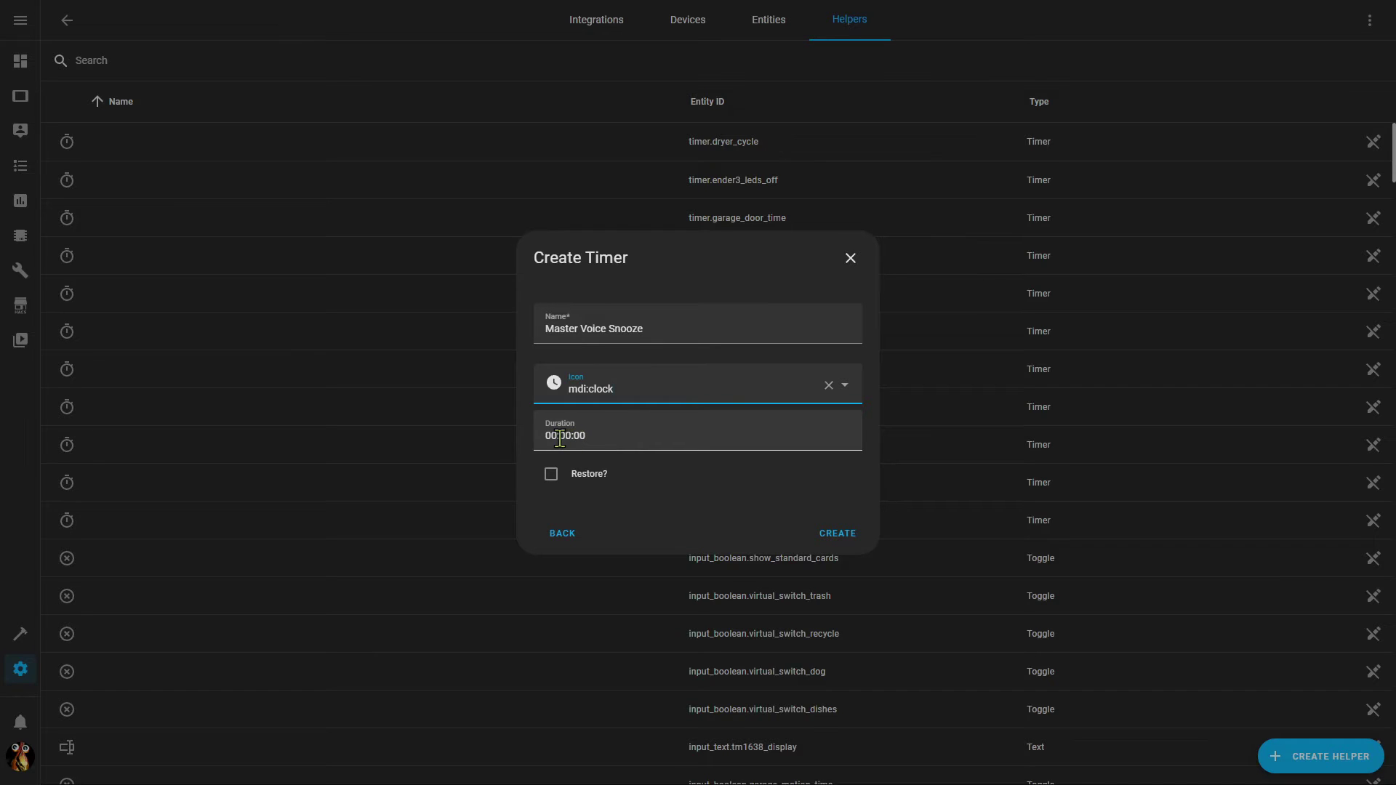
double_click(565, 439)
type("15")
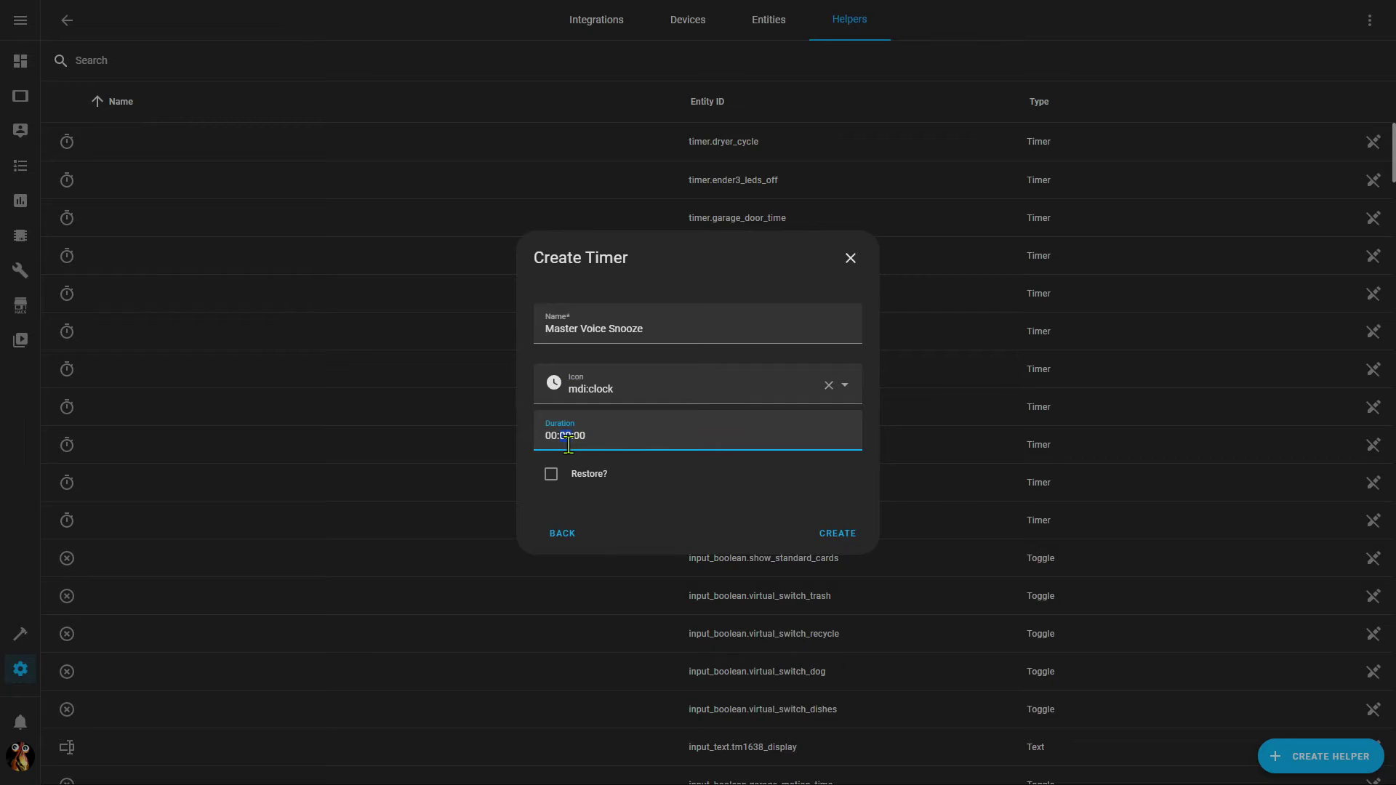
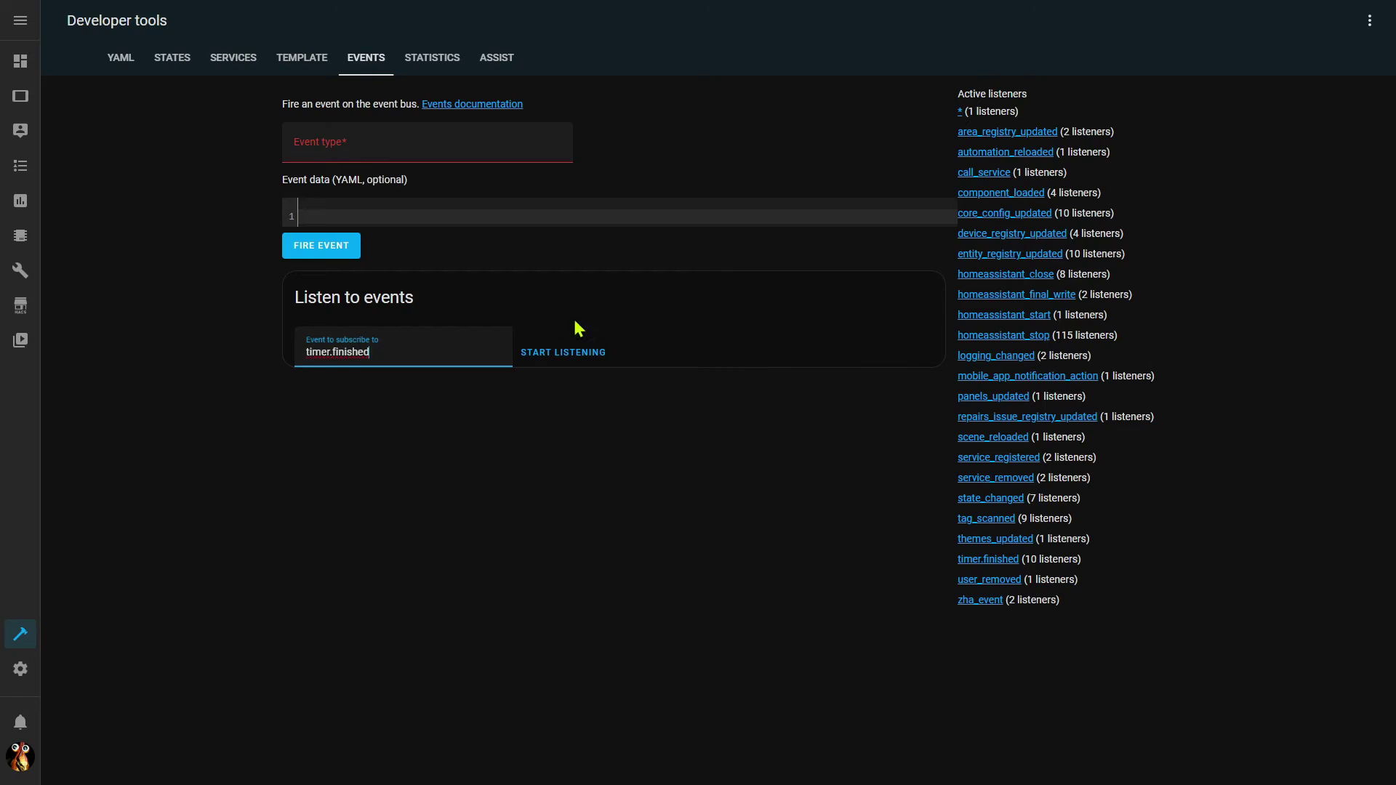
Start listening for timer.finished events in the developer tools
left_click(566, 354)
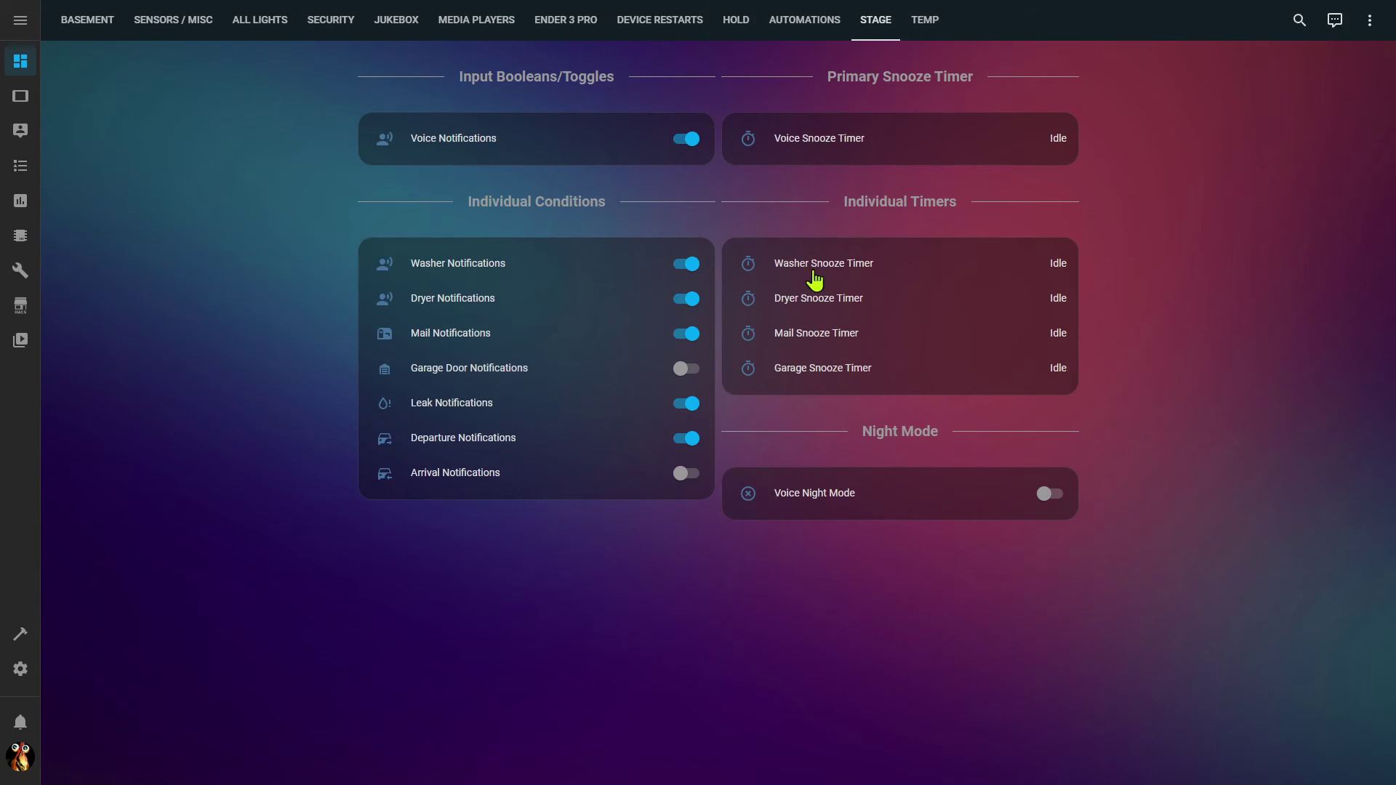
On the Stage dashboard, switch Dryer Notifications off and back on, and do the same with the primary Voice Notifications toggle
left_click(684, 300)
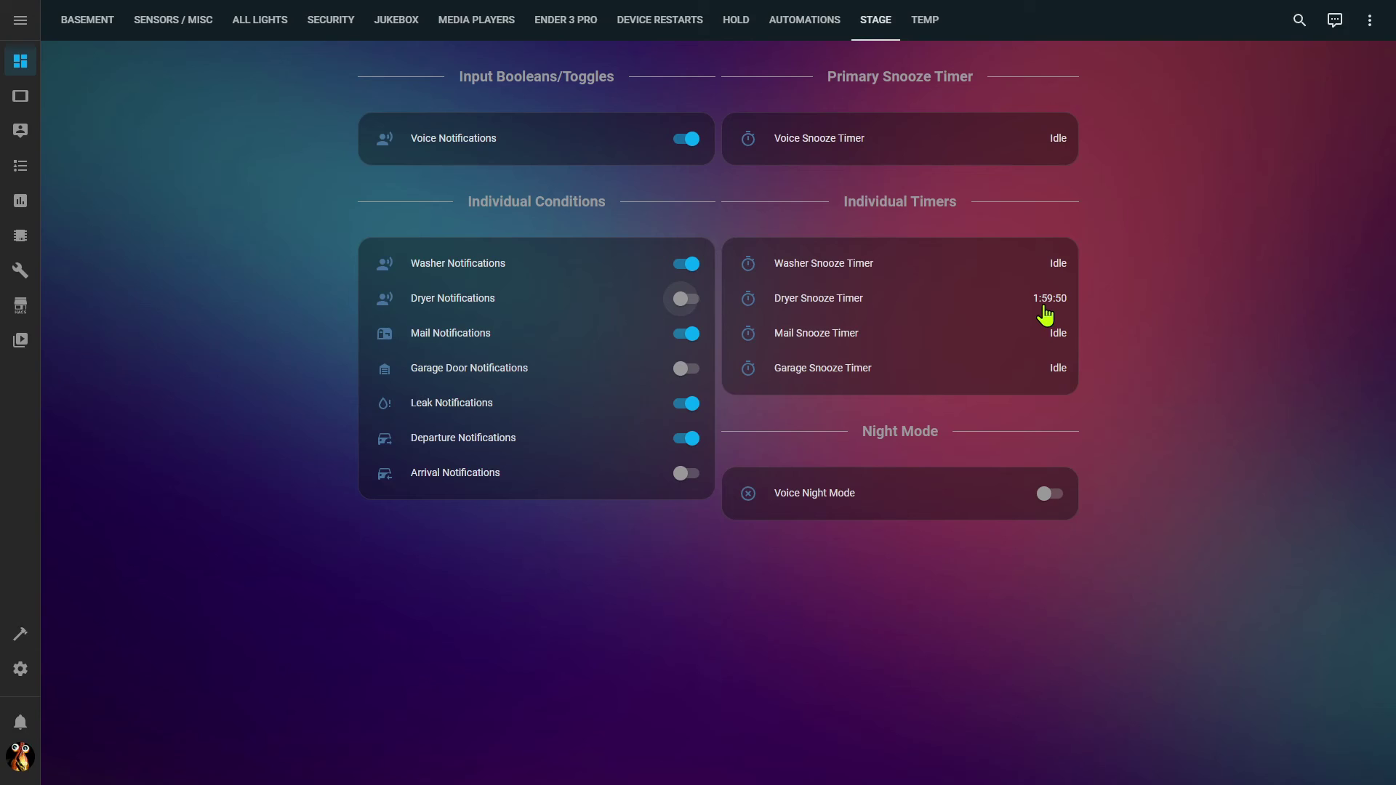
left_click(686, 298)
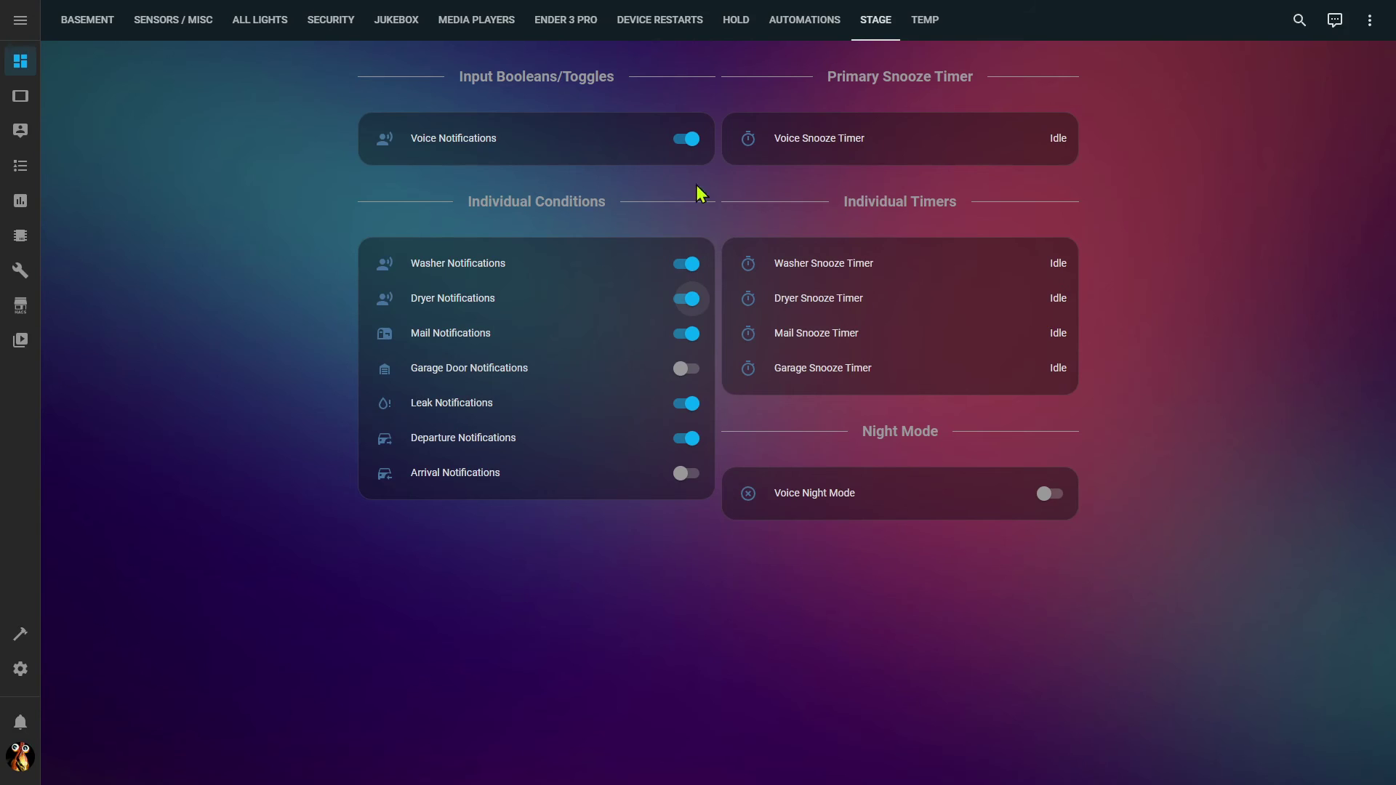
left_click(684, 140)
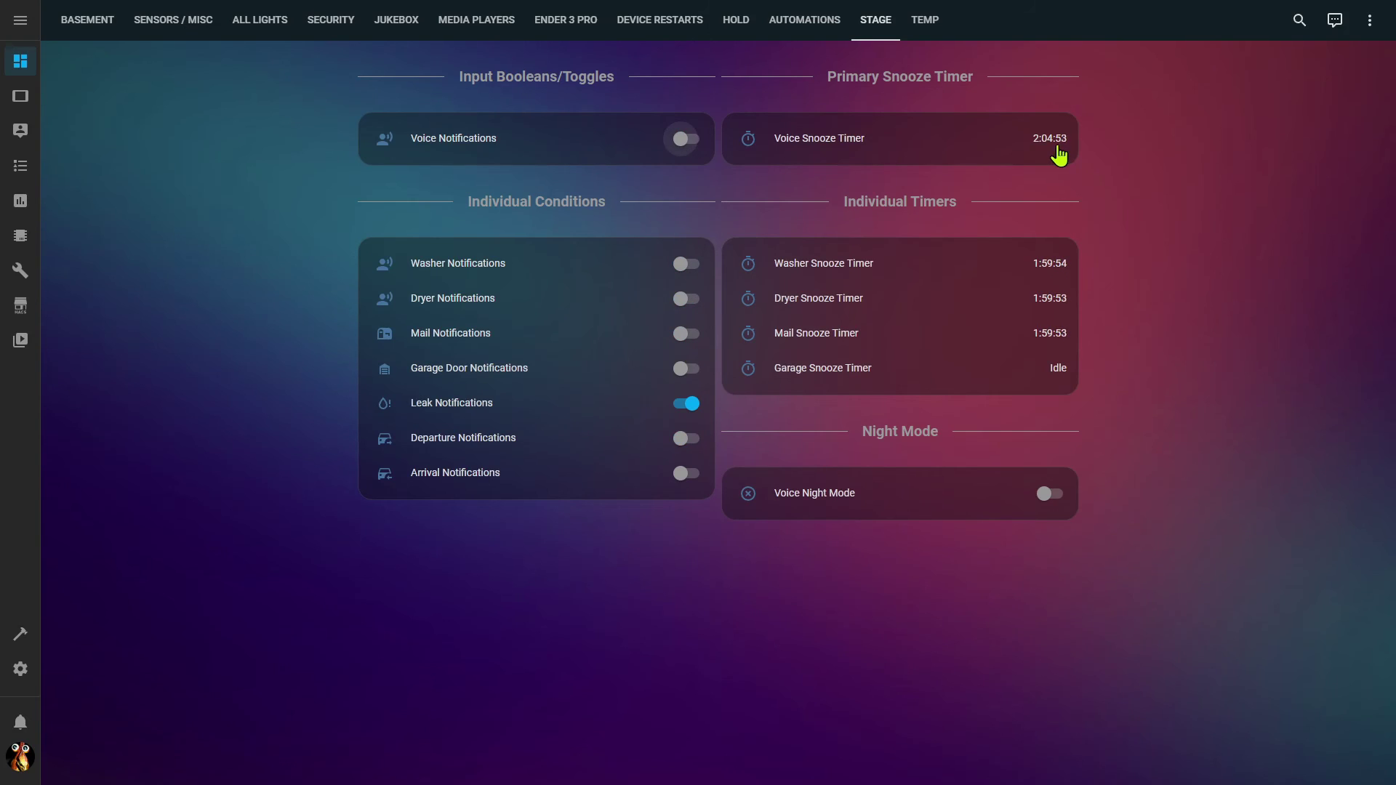
left_click(692, 143)
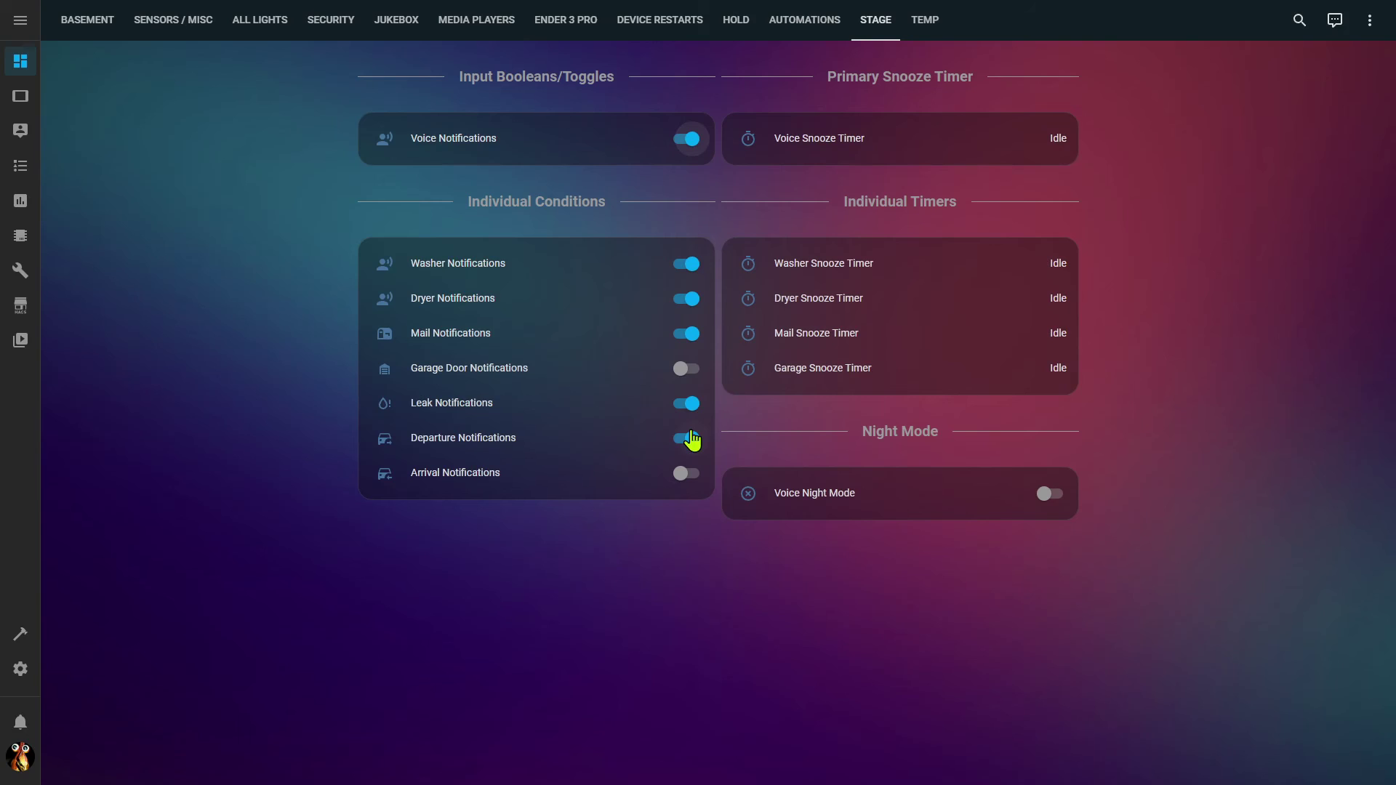
Turn Dryer Notifications off and on once more, and switch the primary Voice Notifications toggle again
left_click(683, 304)
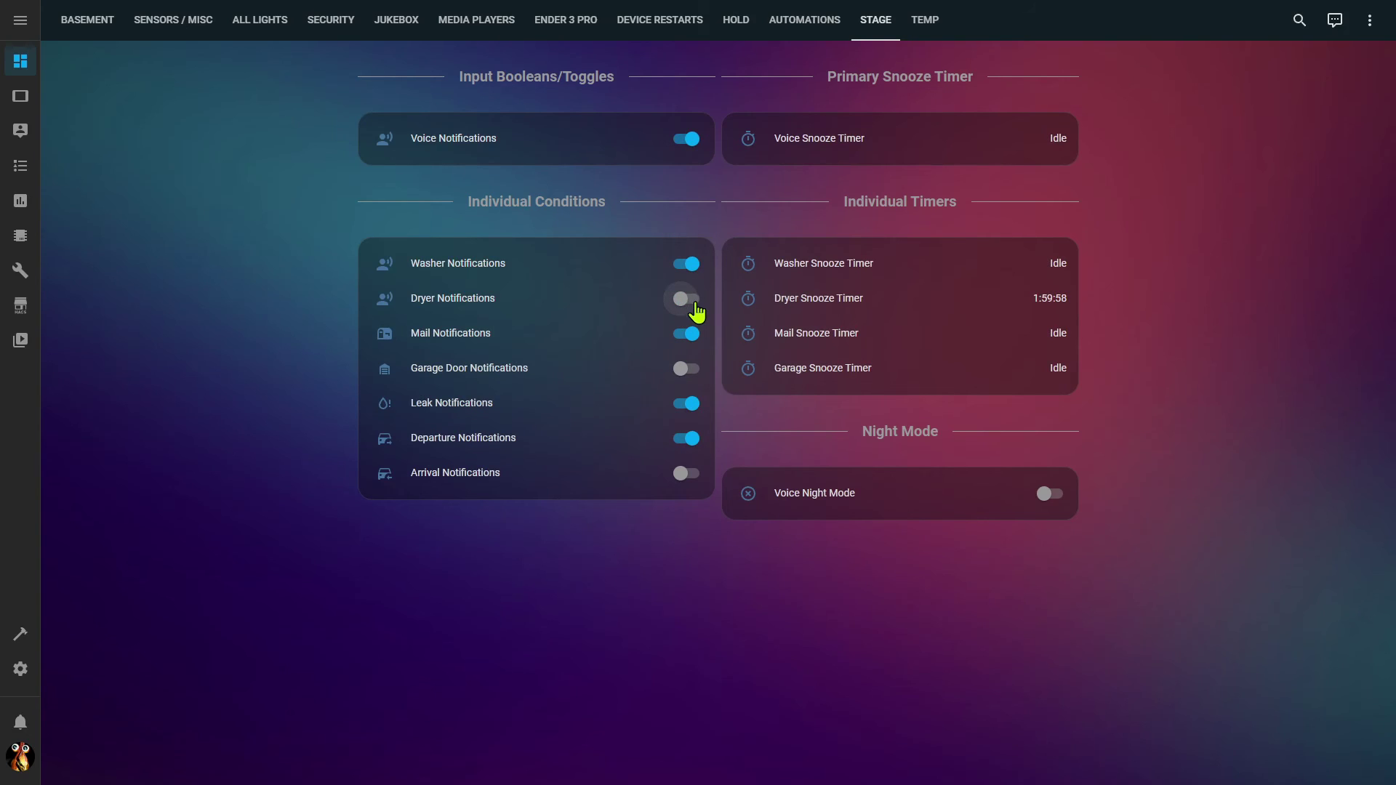
left_click(694, 299)
left_click(677, 145)
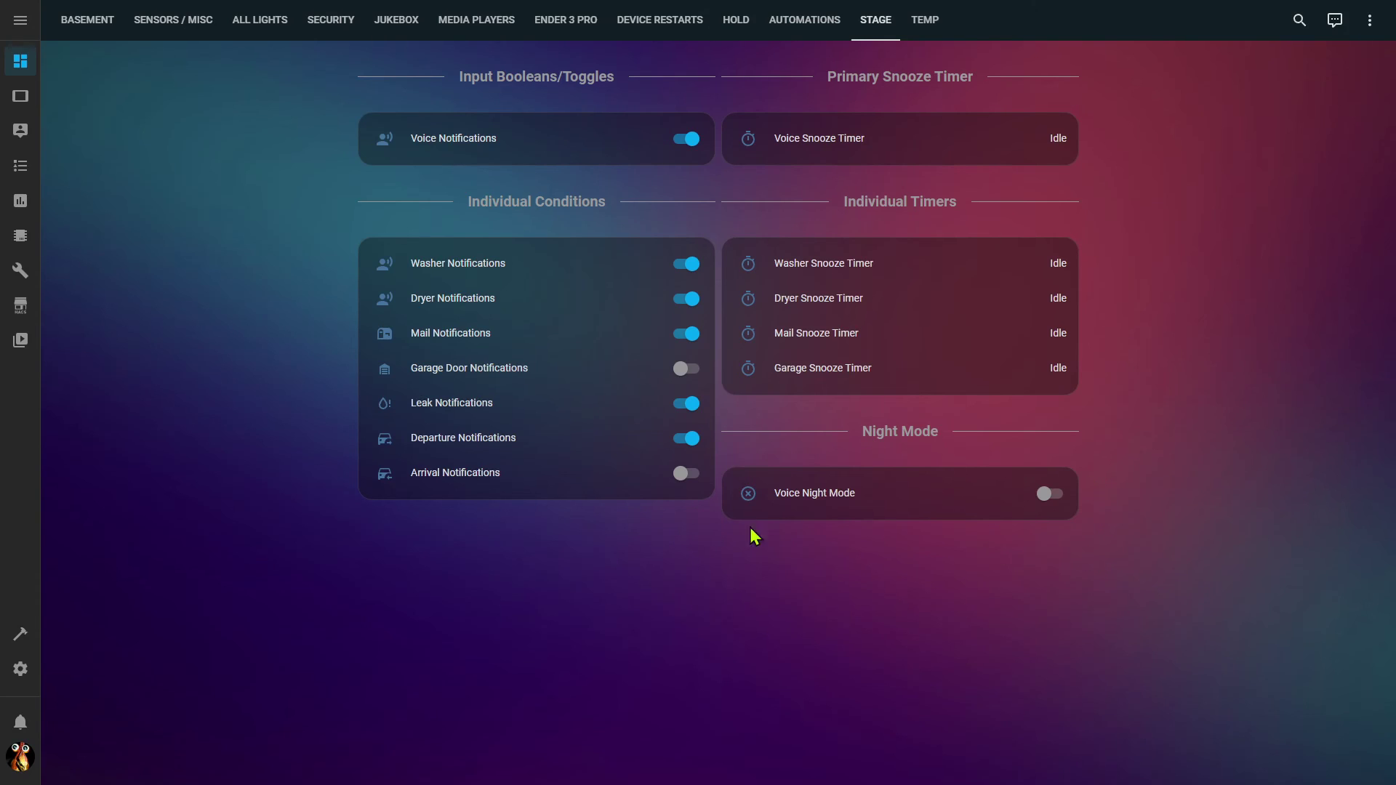
Switch Voice Night Mode on and back off on the Stage dashboard
left_click(1056, 499)
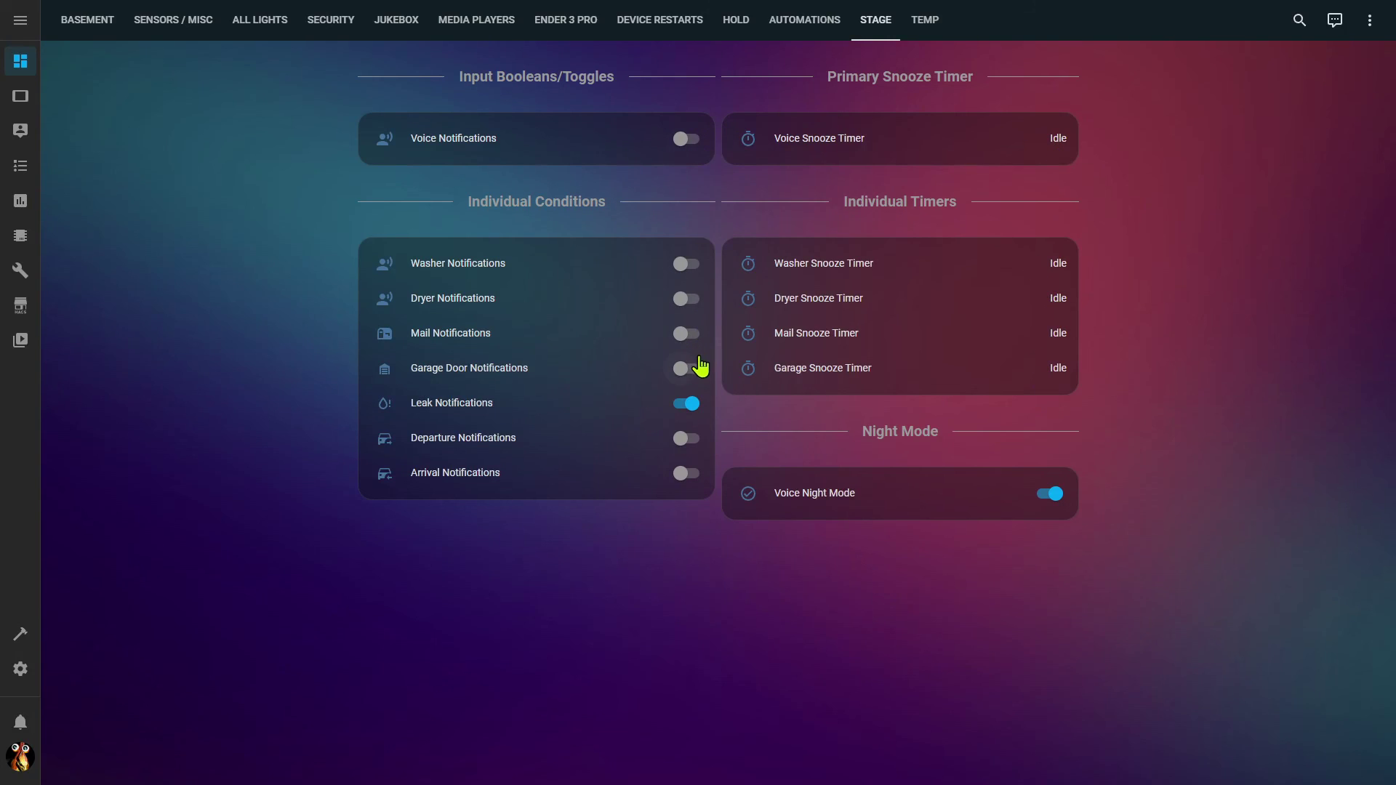
left_click(1050, 498)
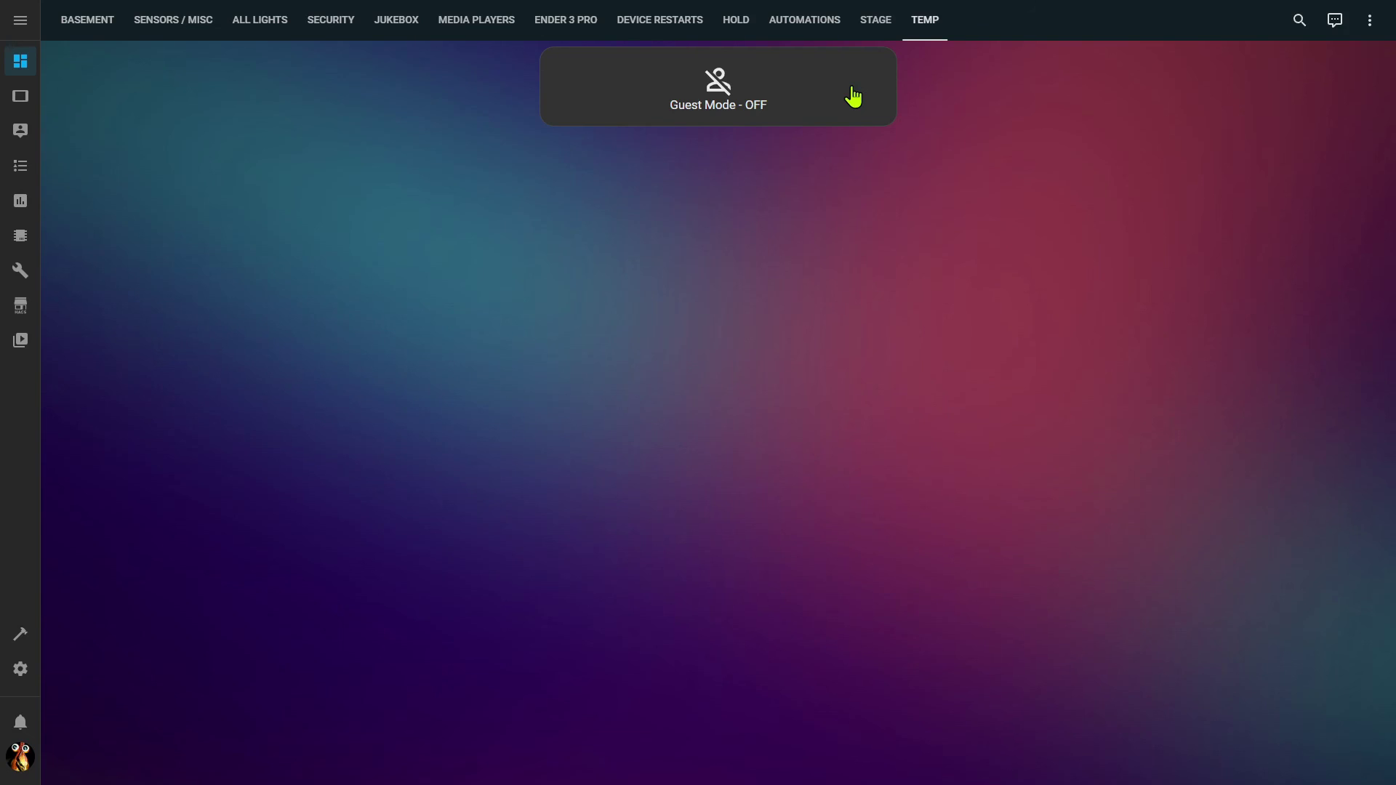
Turn on Guest Mode in the Temp view and open the calendar for the date on which it is disabled
left_click(853, 96)
left_click(727, 187)
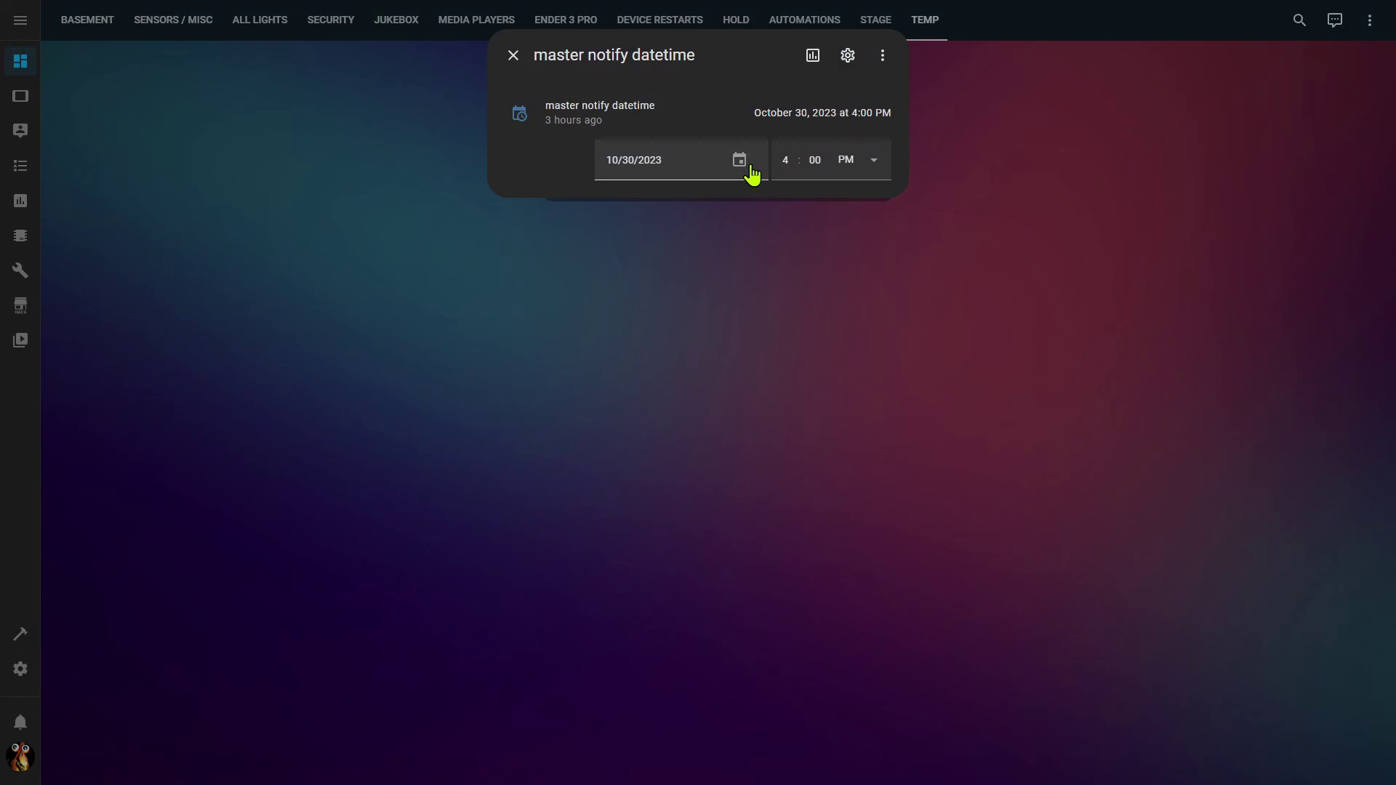
left_click(741, 163)
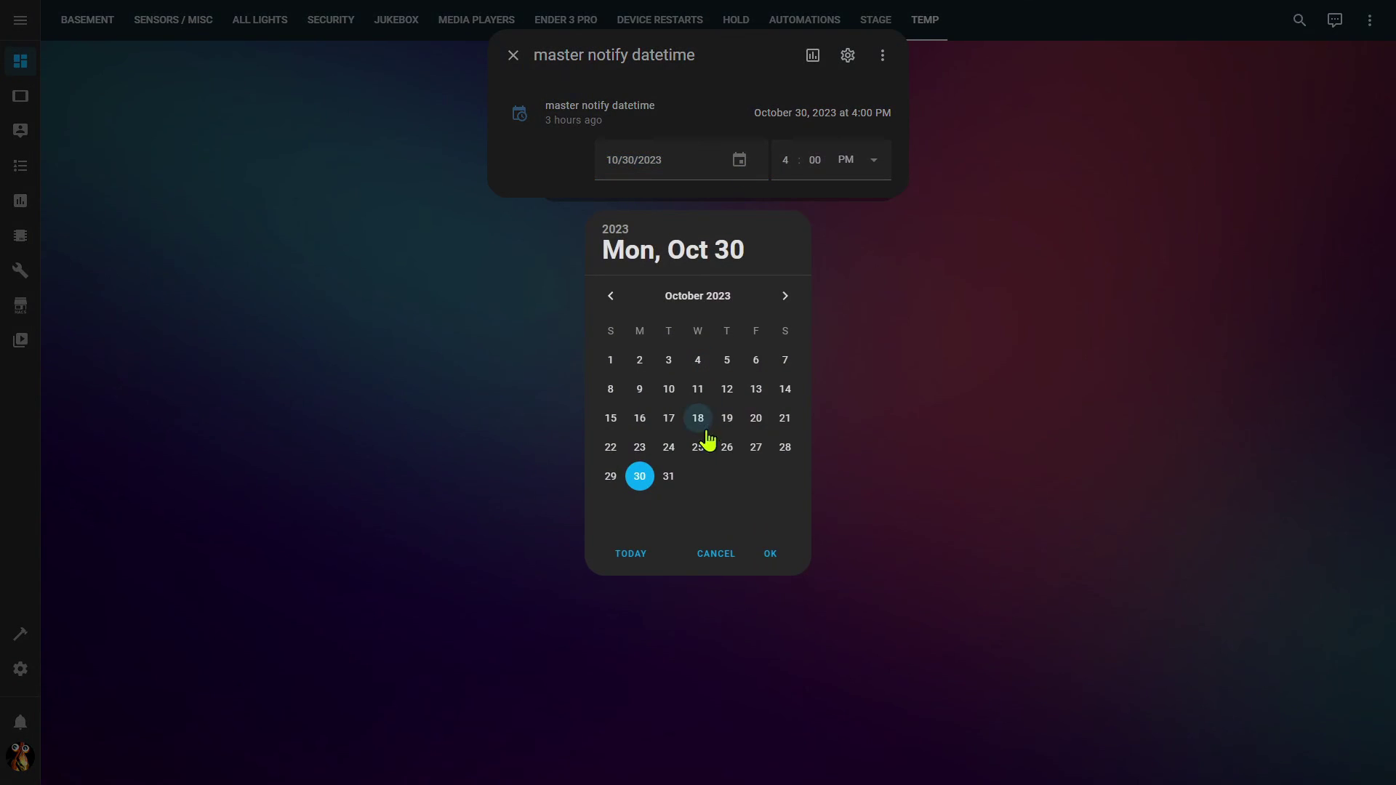
left_click(668, 476)
left_click(821, 168)
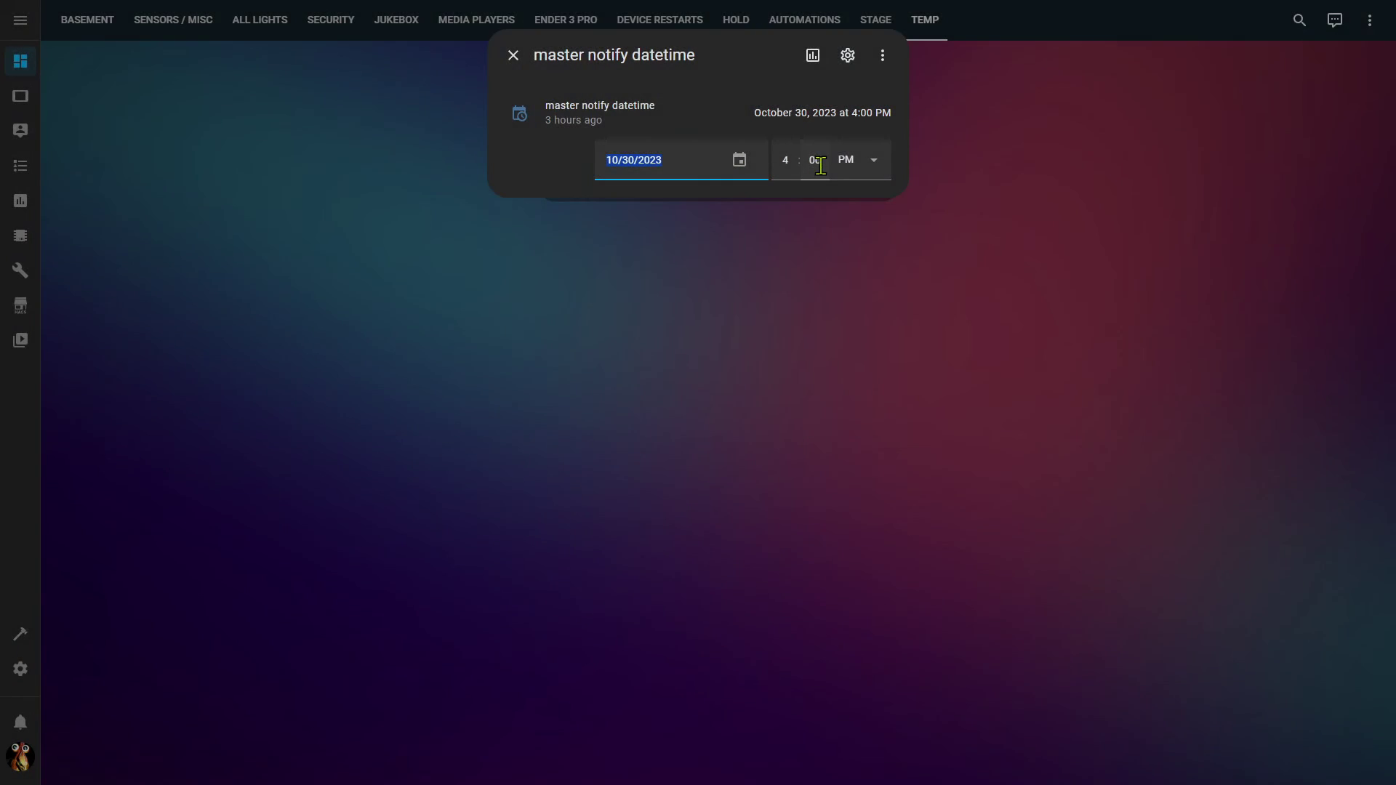
Set the Guest Mode disable time to 6:00 PM, close its dialog, and turn Guest Mode off
left_click(870, 172)
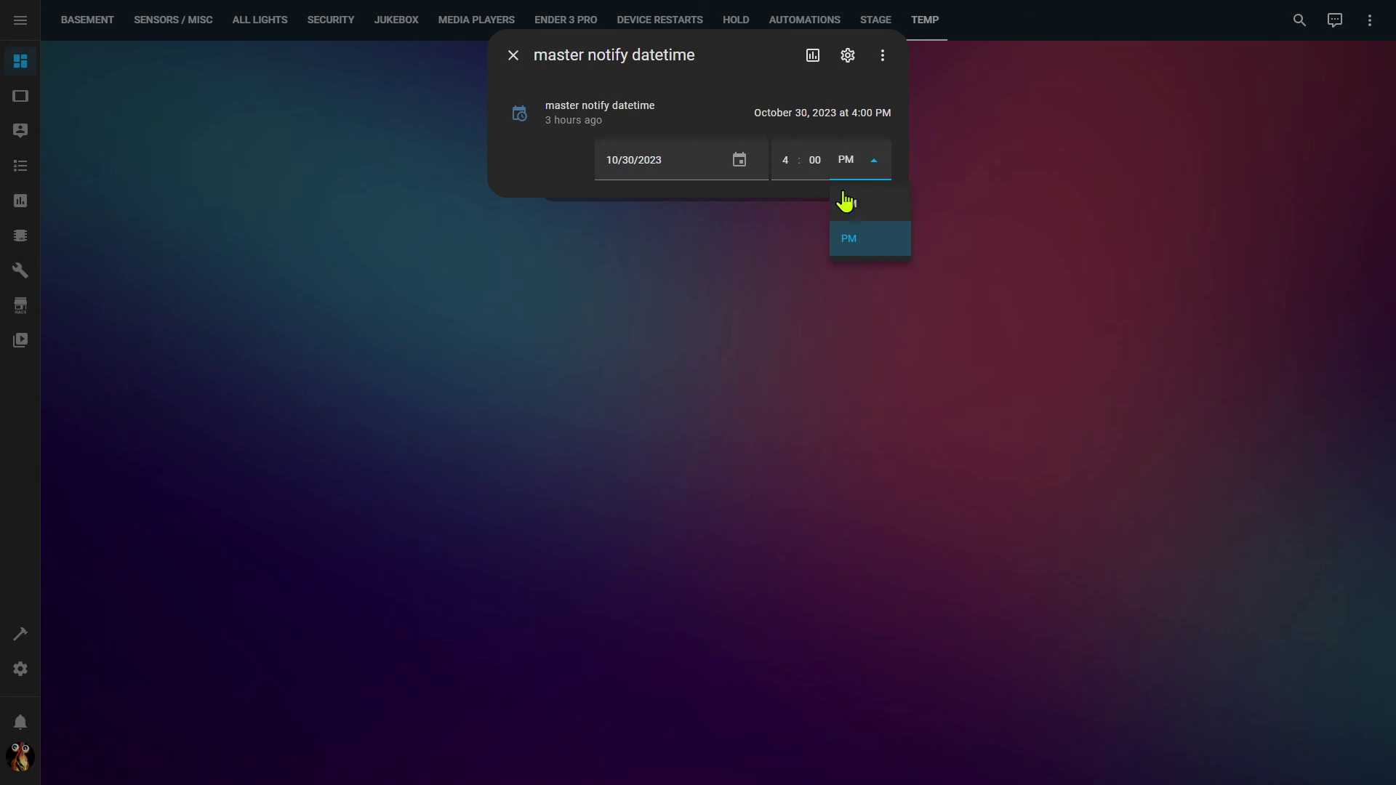
left_click(786, 160)
type("6")
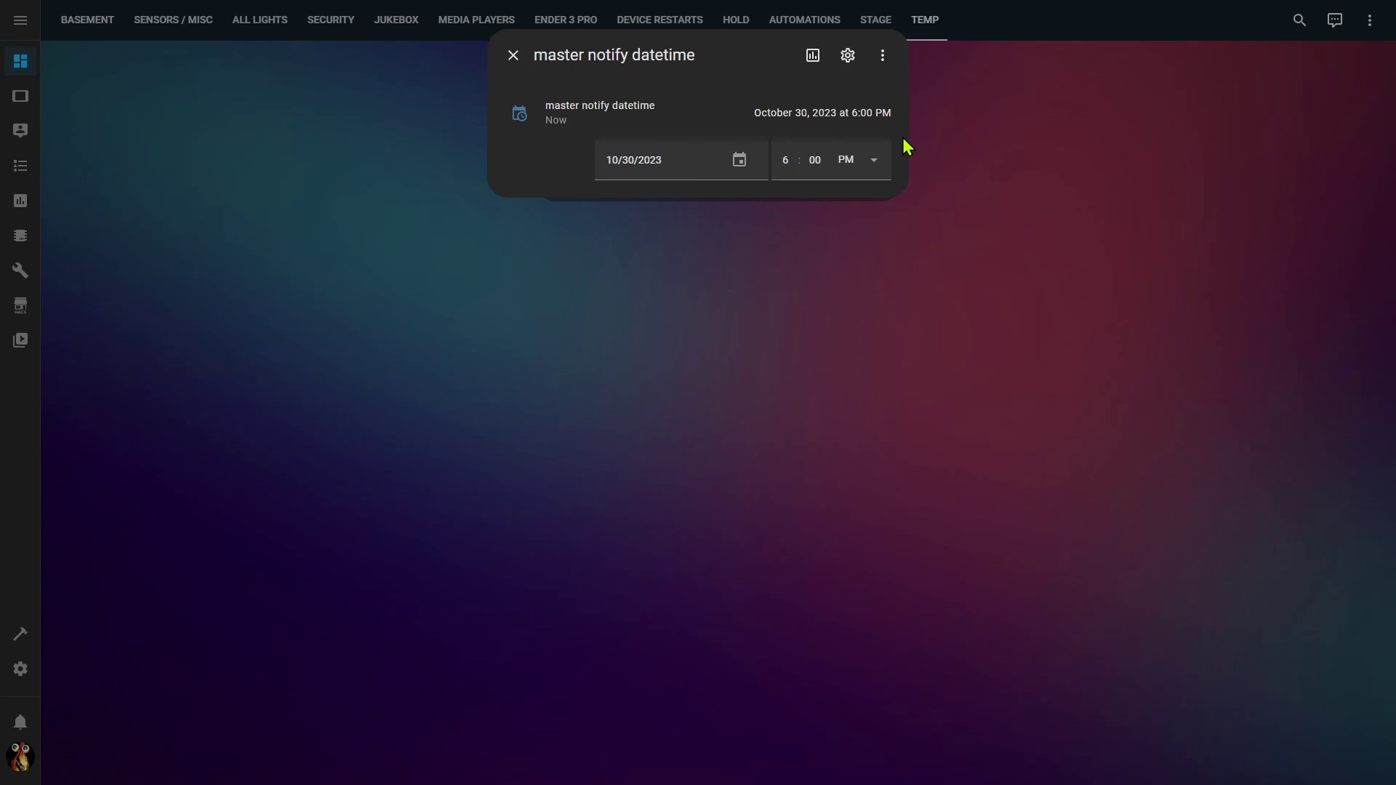
left_click(903, 138)
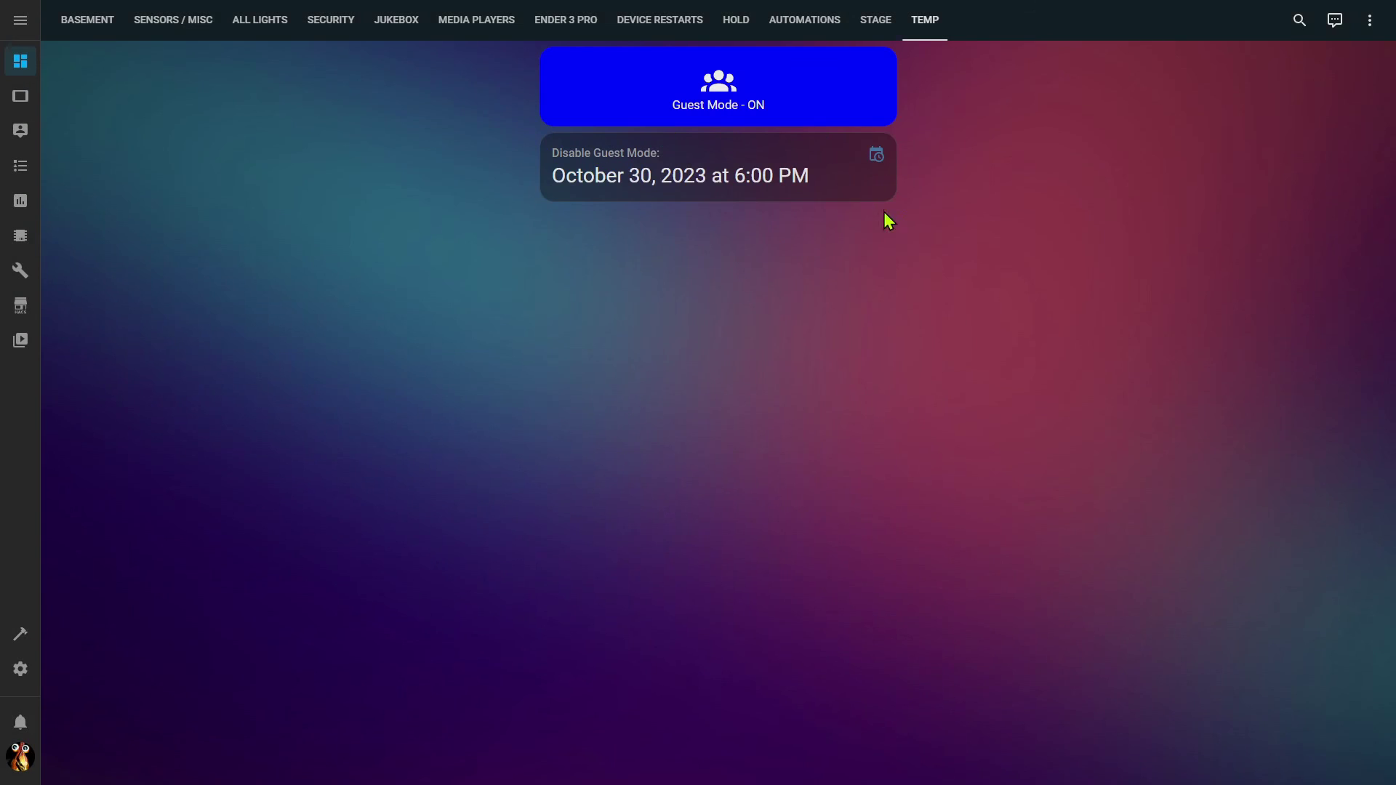
left_click(829, 108)
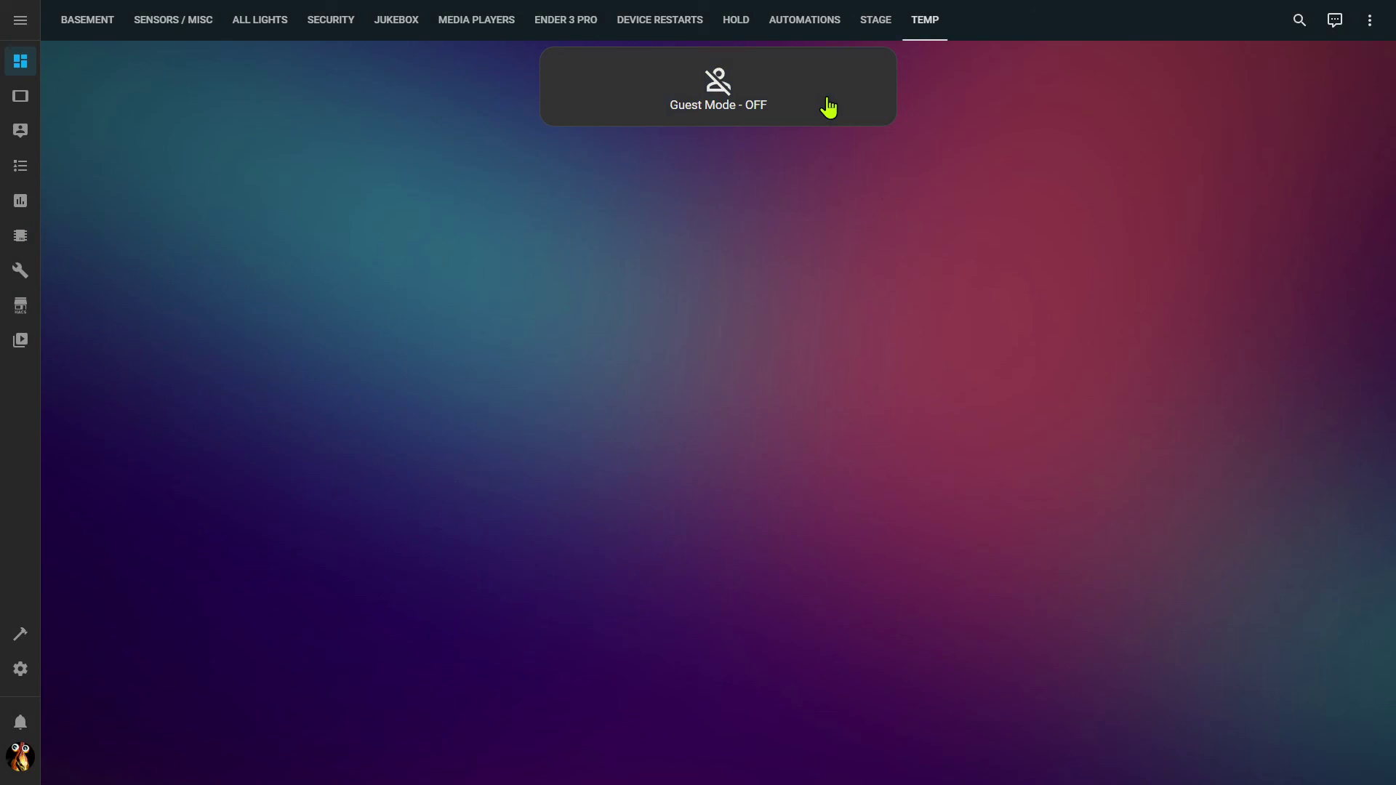